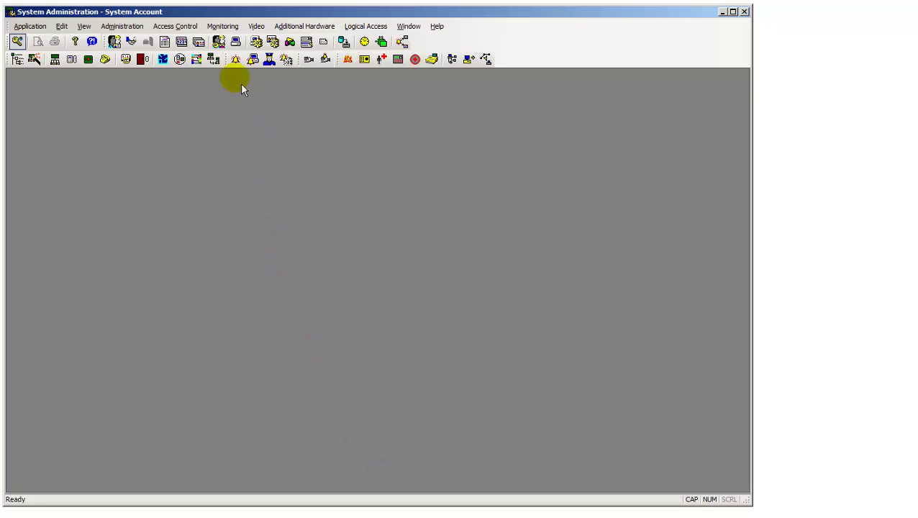
- Open the Access Panels form, put the SMIHost.NET panel in edit mode, then close without saving
{"action": "left_click", "coordinate": [175, 26]}
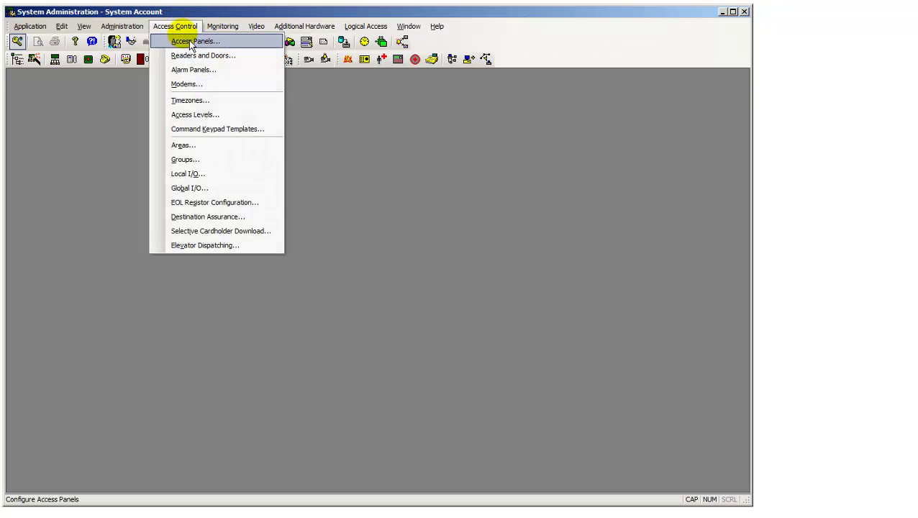
{"action": "left_click", "coordinate": [193, 42]}
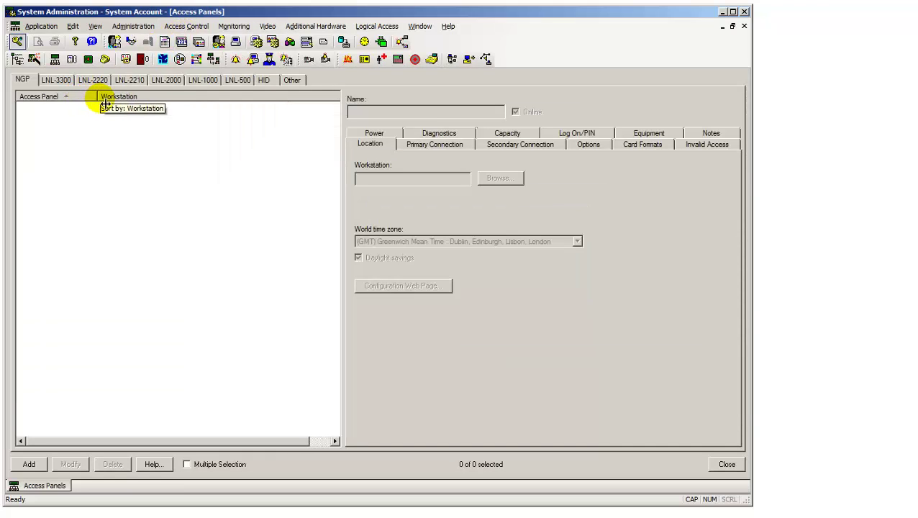
{"action": "left_click", "coordinate": [295, 81]}
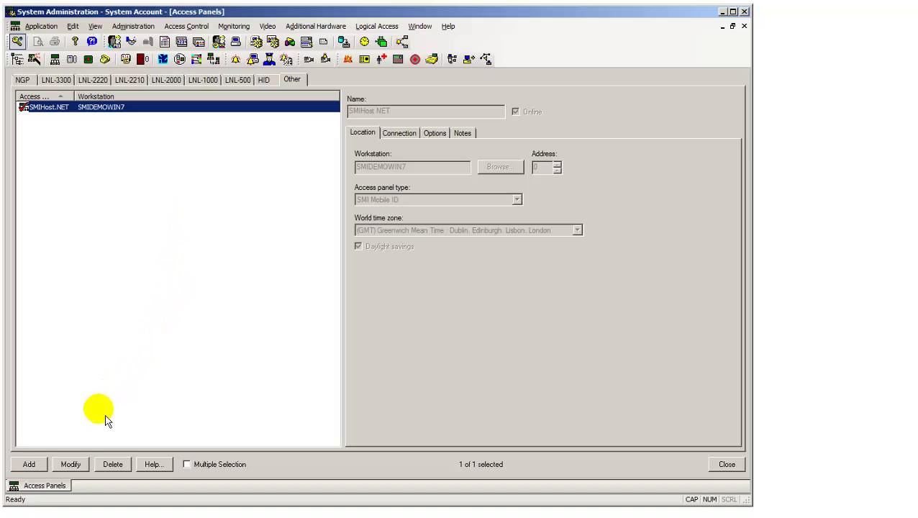
{"action": "left_click", "coordinate": [79, 466]}
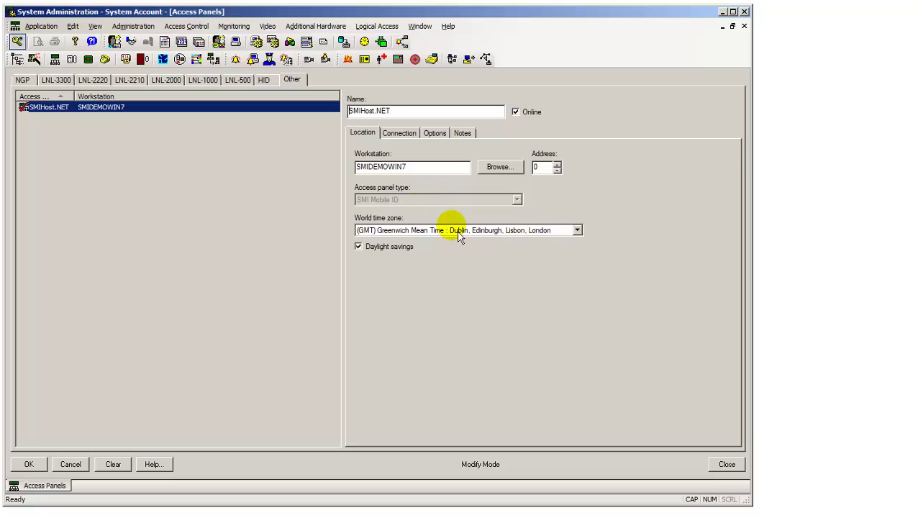
{"action": "left_click", "coordinate": [737, 473]}
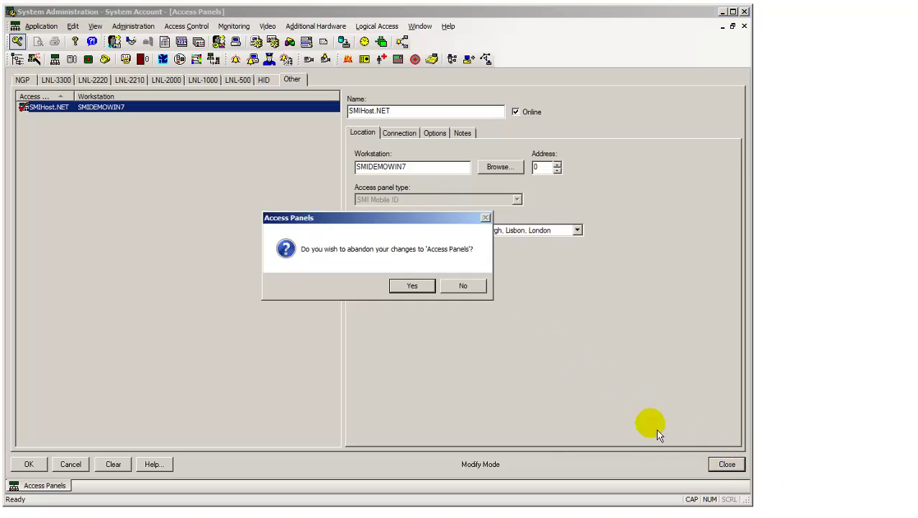
{"action": "left_click", "coordinate": [421, 287]}
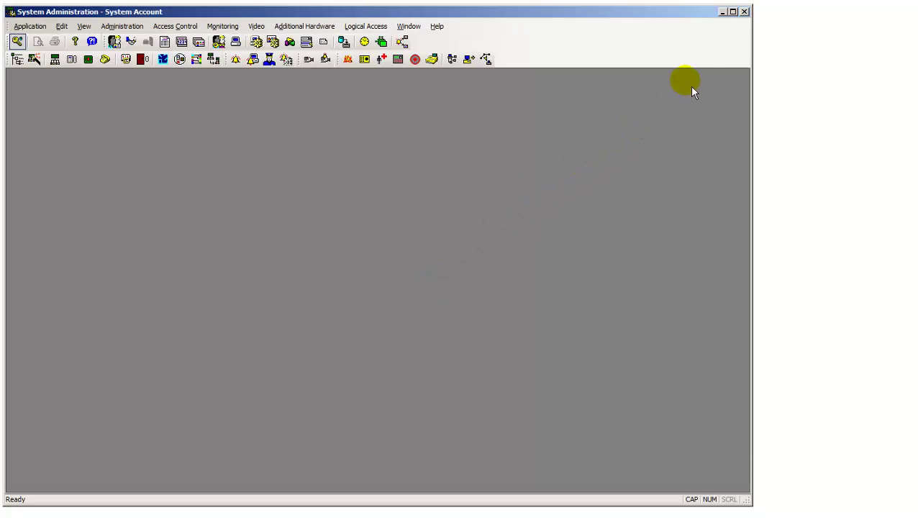
- In Alarm Monitoring, select the LNL-2200 controller, its ENTRY/EXIT wall readers, the SMIHost.NET panel and Reader 1
{"action": "left_click", "coordinate": [723, 12]}
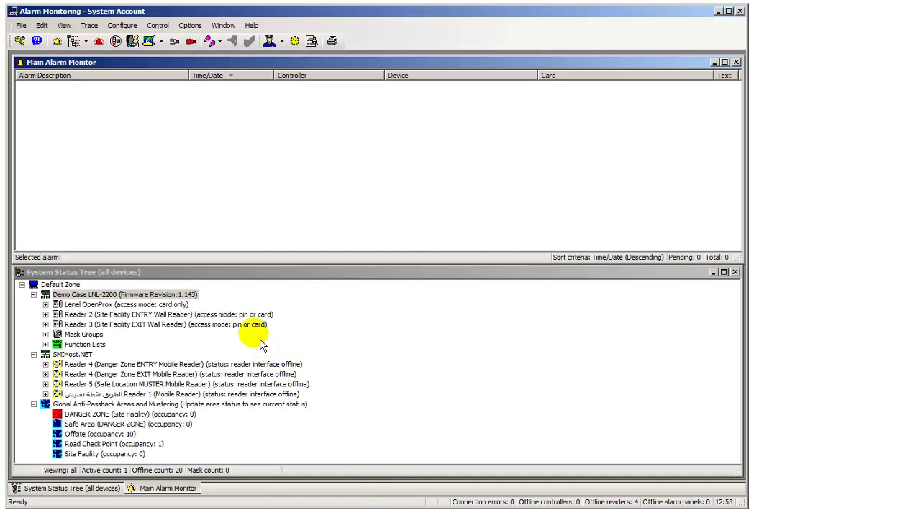
{"action": "left_click", "coordinate": [200, 295]}
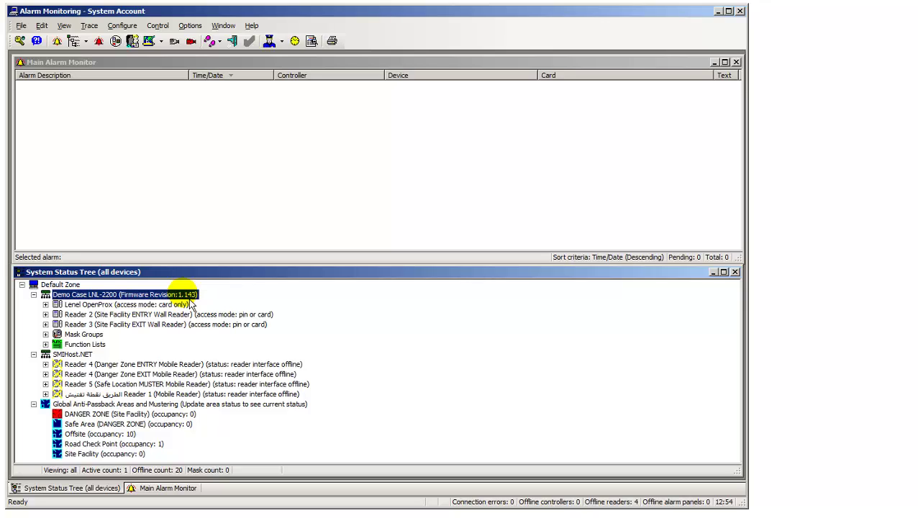
{"action": "left_click", "coordinate": [180, 315]}
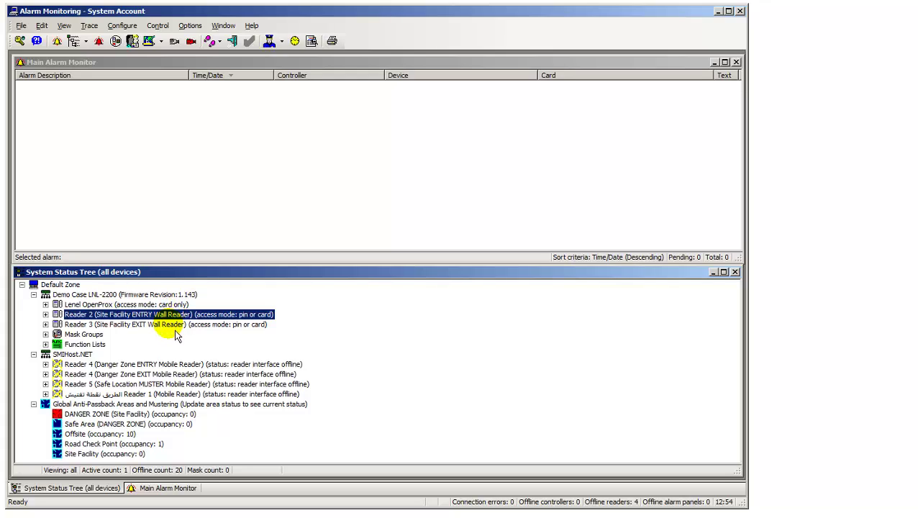
{"action": "left_click", "coordinate": [172, 326]}
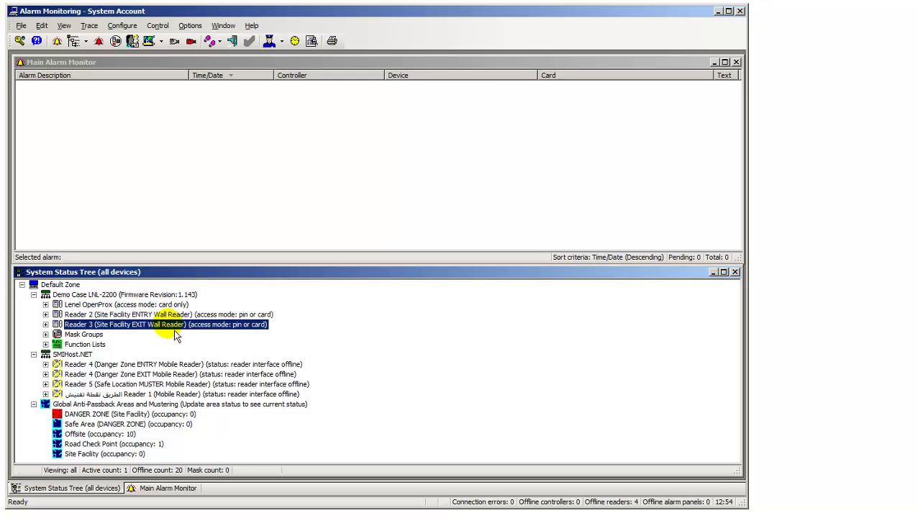
{"action": "left_click", "coordinate": [80, 355]}
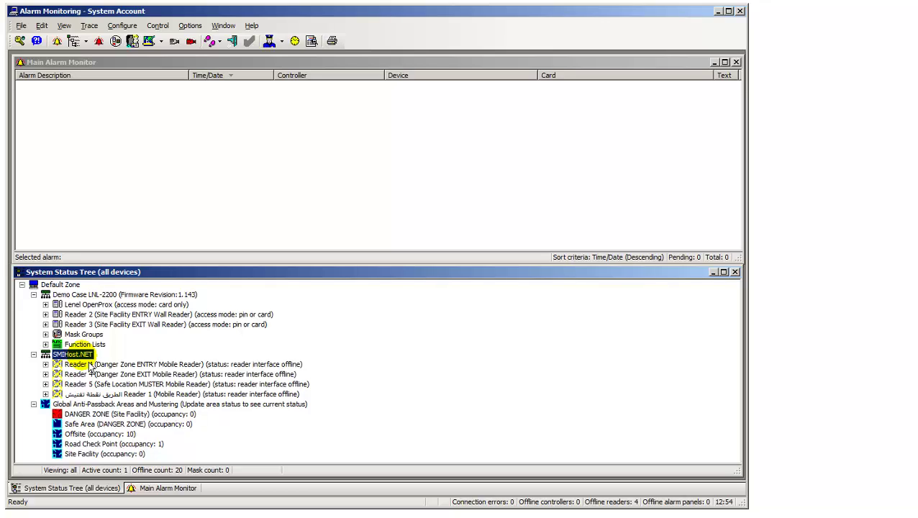
{"action": "left_click", "coordinate": [140, 395]}
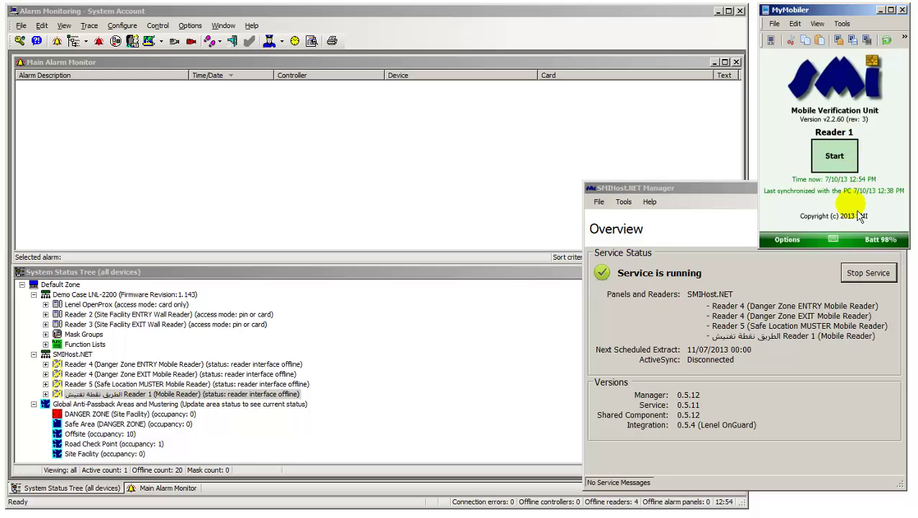
- Stop the SMIHost.NET service and check the resulting Communications Lost alarm
{"action": "left_click", "coordinate": [873, 279]}
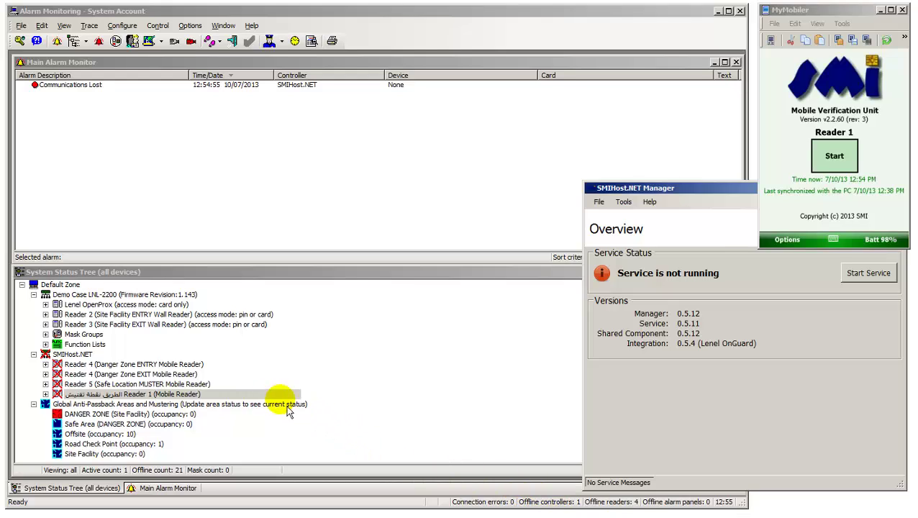
{"action": "left_click", "coordinate": [78, 354]}
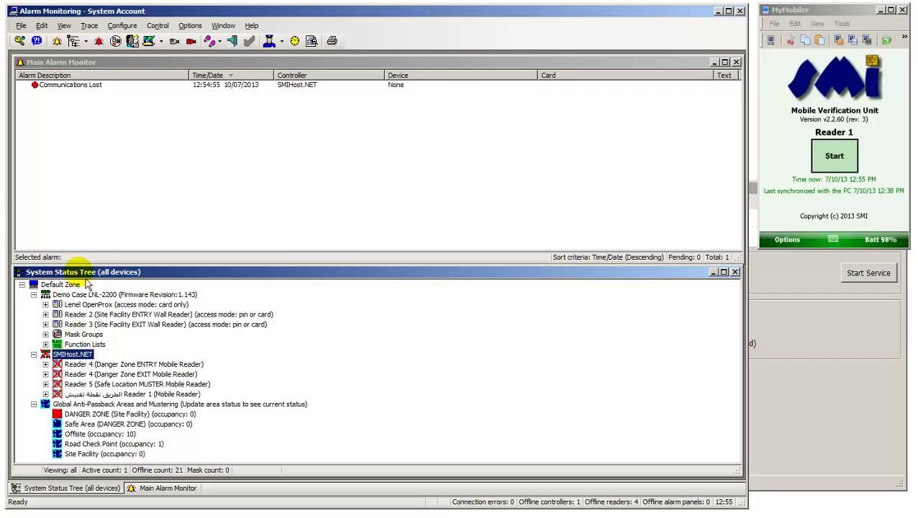
{"action": "left_click", "coordinate": [88, 95]}
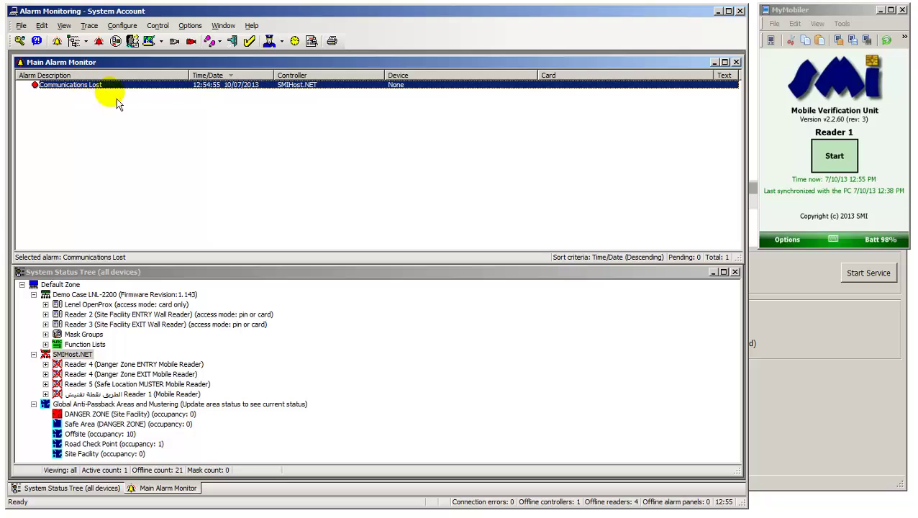
- Restart the service, review the Panel Download Started/Completed alarms and Reader 1, then return to System Administration
{"action": "left_click", "coordinate": [871, 281]}
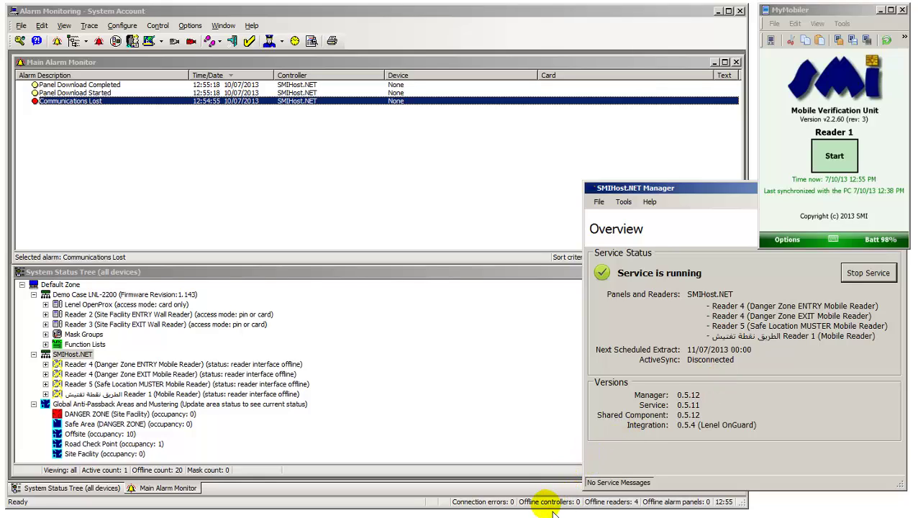
{"action": "left_click", "coordinate": [91, 358]}
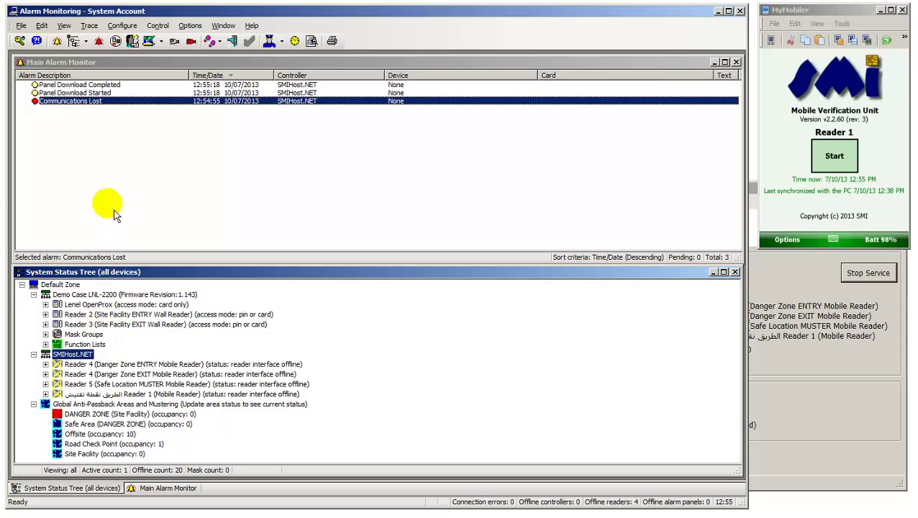
{"action": "left_click", "coordinate": [114, 93]}
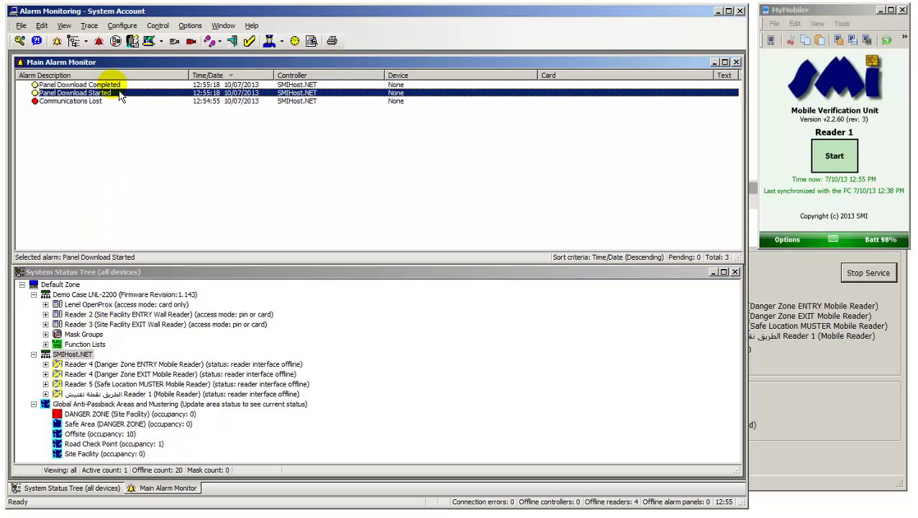
{"action": "key", "text": "Up"}
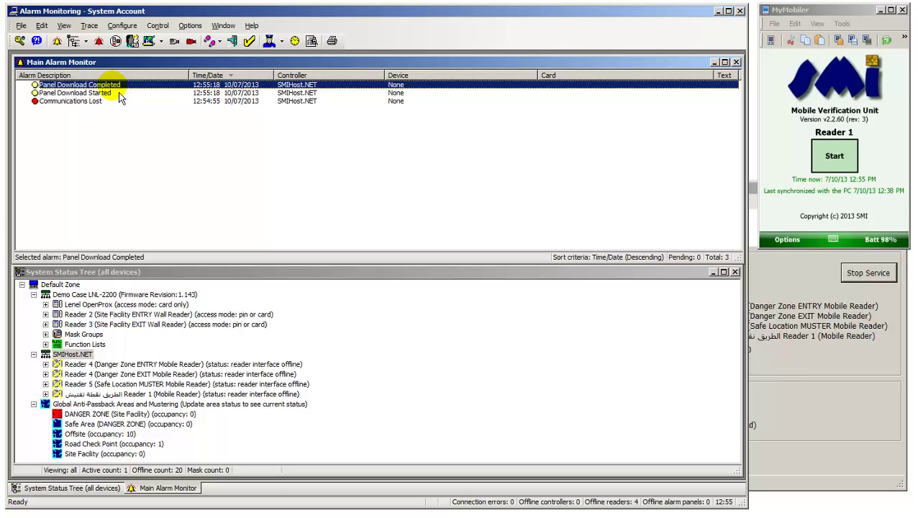
{"action": "left_click", "coordinate": [193, 395]}
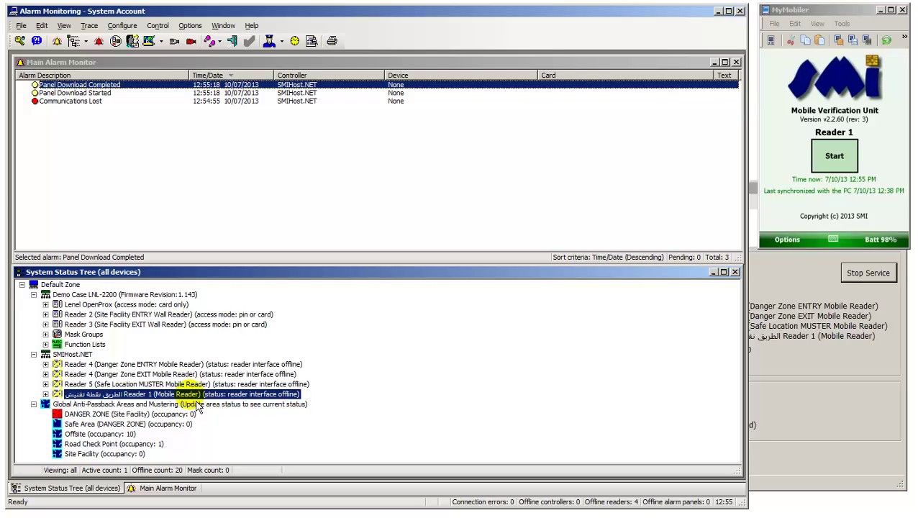
{"action": "left_click", "coordinate": [390, 513]}
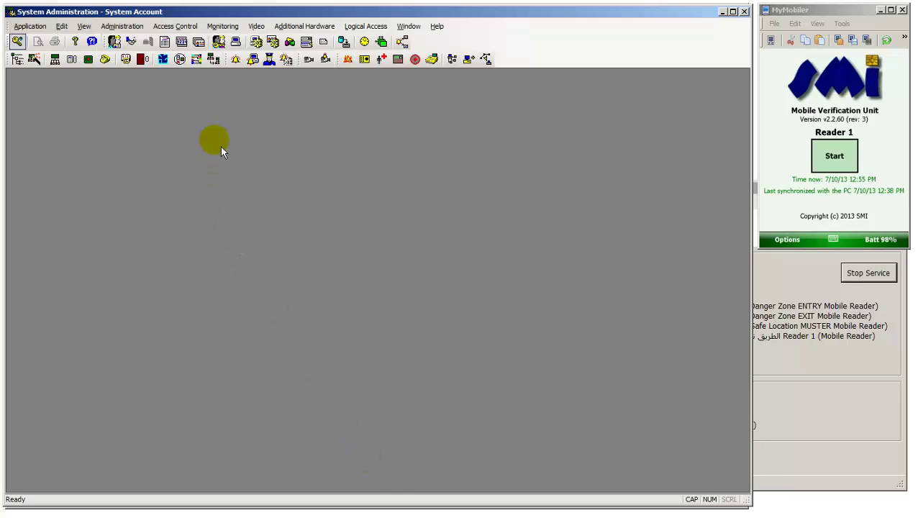
- Search Cardholders by Badge ID 4 to find the active Employee badge, then bring SMIHost.NET Manager forward
{"action": "left_click", "coordinate": [125, 26]}
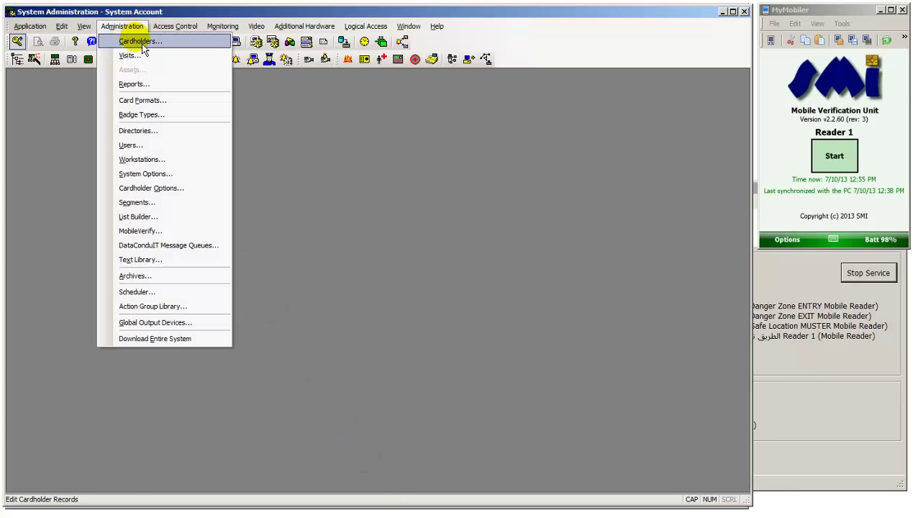
{"action": "left_click", "coordinate": [141, 43]}
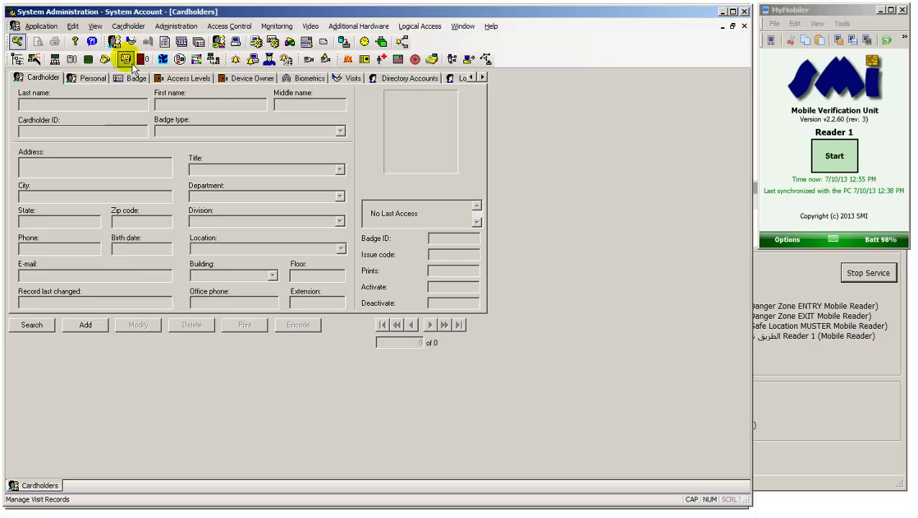
{"action": "left_click", "coordinate": [137, 81]}
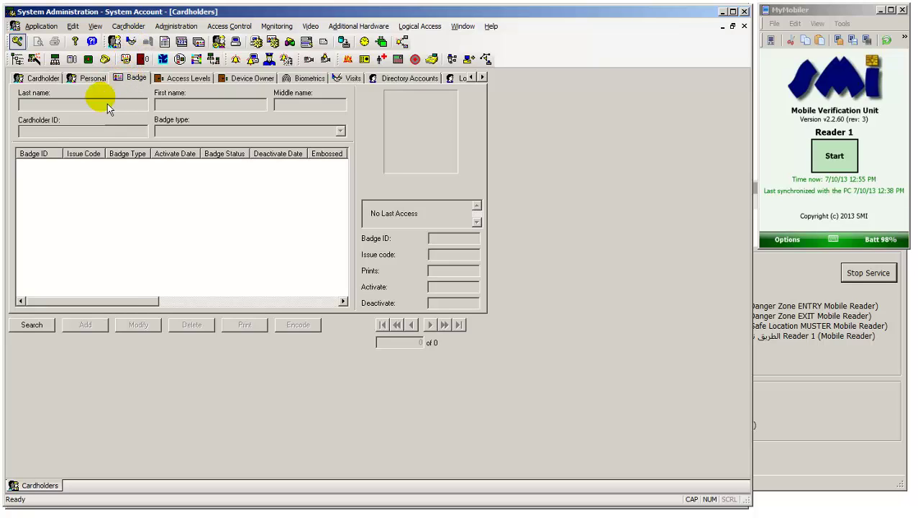
{"action": "left_click", "coordinate": [42, 328]}
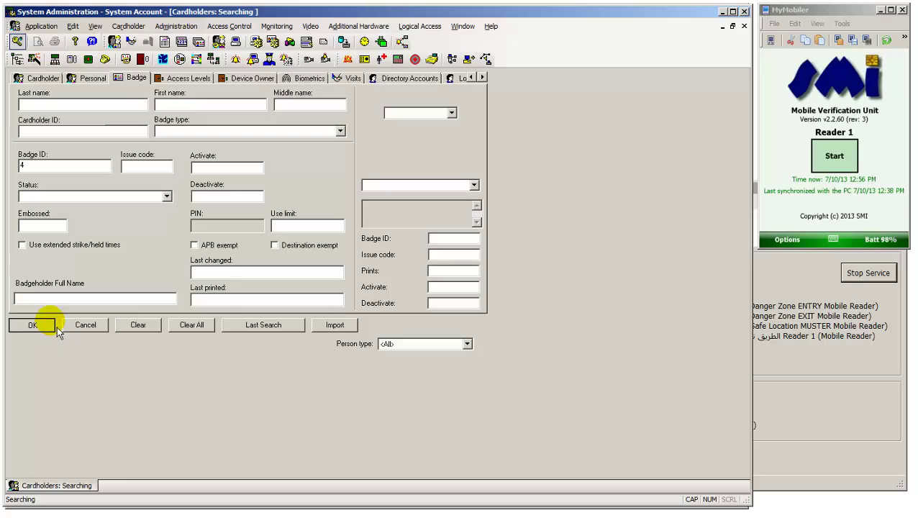
{"action": "left_click", "coordinate": [51, 328]}
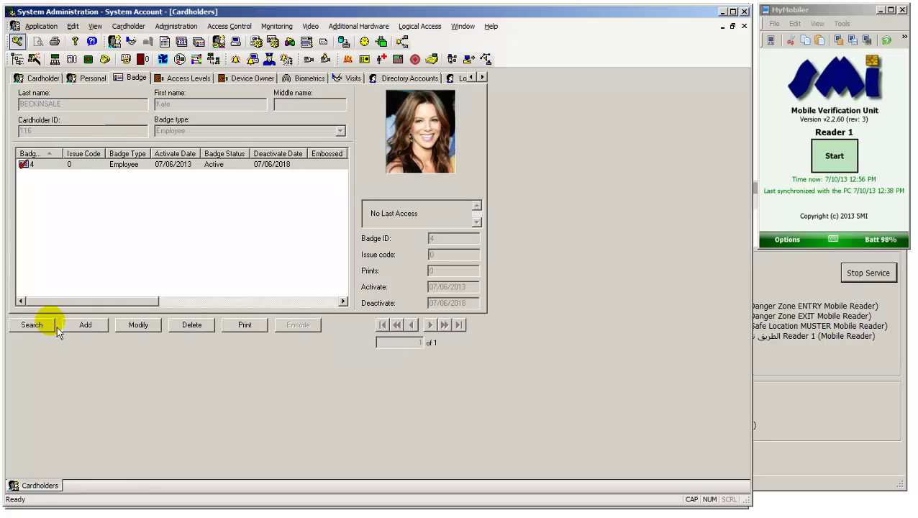
{"action": "left_click", "coordinate": [826, 411]}
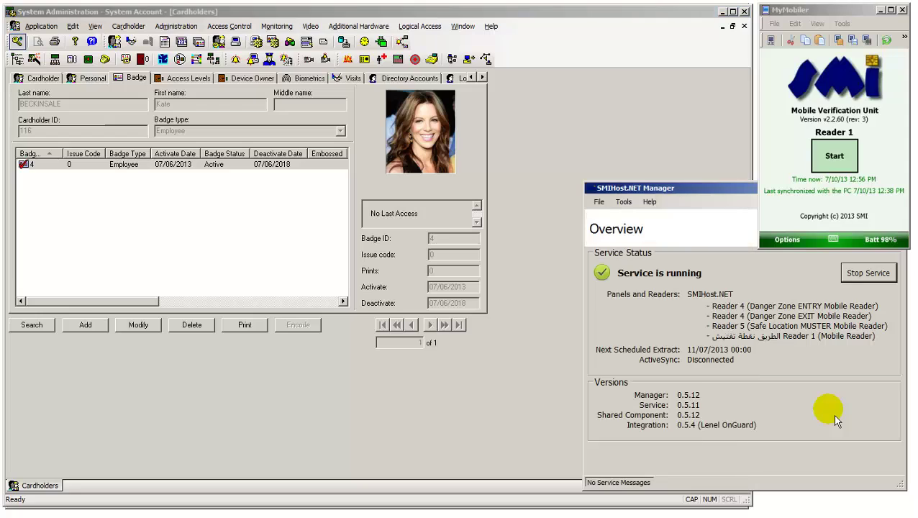
- Open the Template Designer, place and delete a test tab control, and switch to the Personal page
{"action": "left_click", "coordinate": [623, 203]}
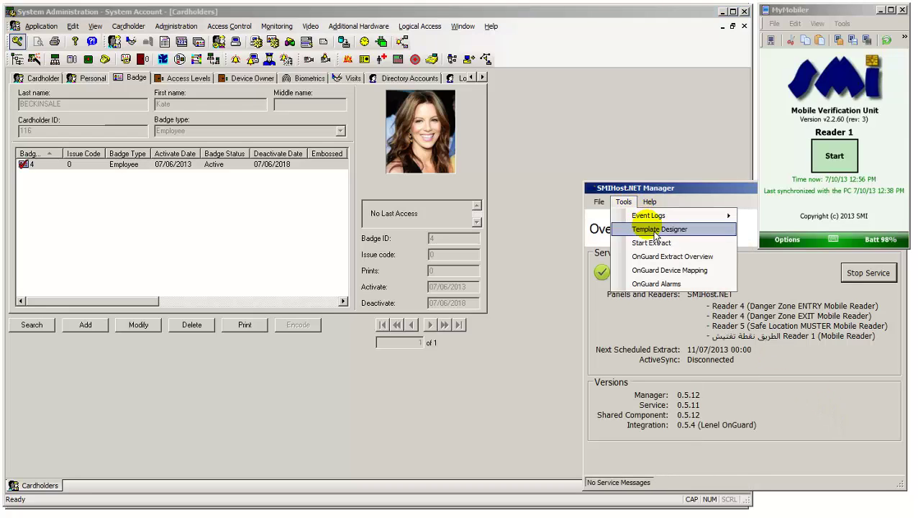
{"action": "left_click", "coordinate": [656, 229]}
{"action": "left_click_drag", "start_coordinate": [652, 227], "coordinate": [250, 216]}
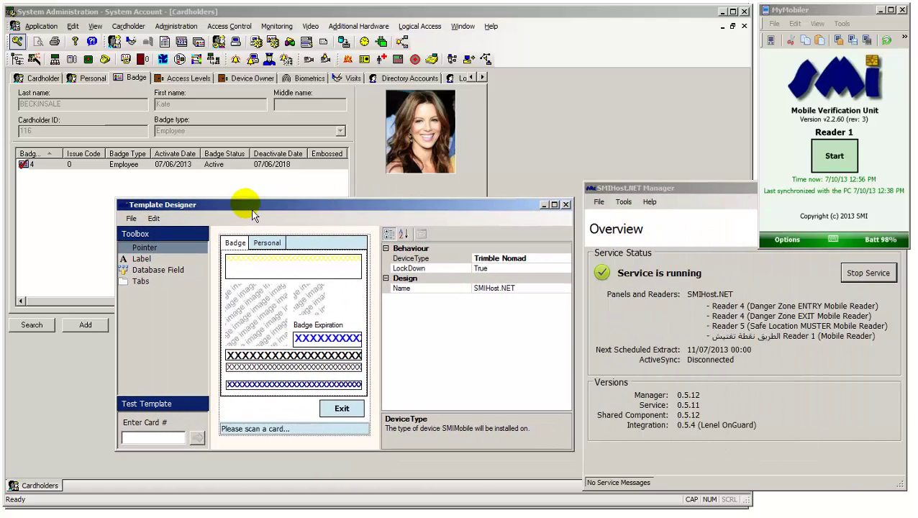
{"action": "left_click", "coordinate": [144, 261]}
{"action": "left_click", "coordinate": [150, 273]}
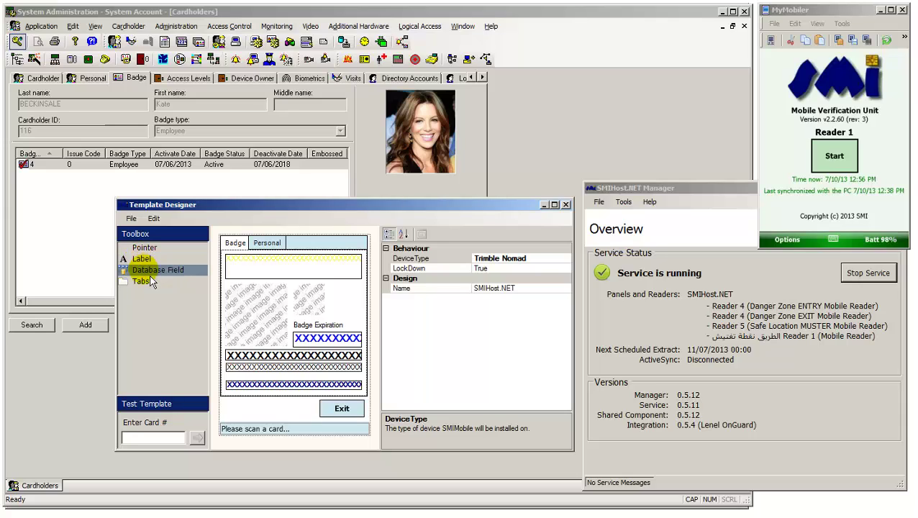
{"action": "left_click", "coordinate": [146, 282]}
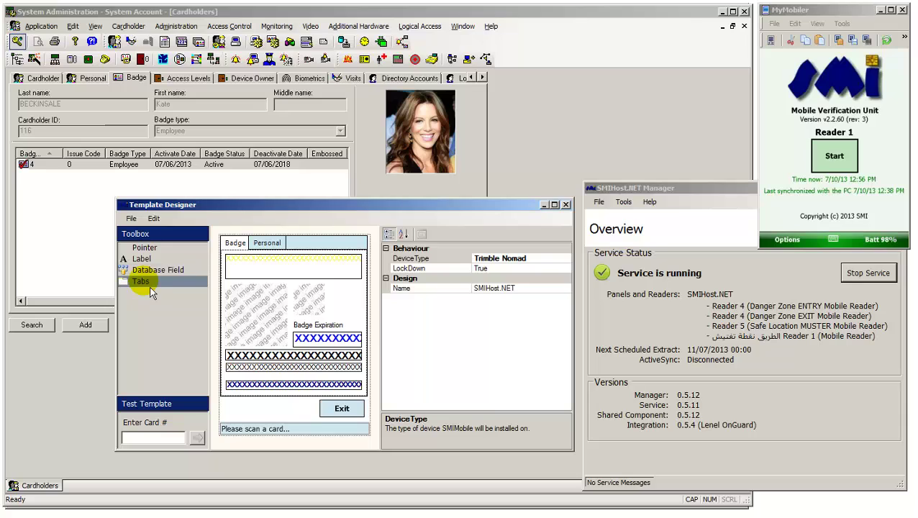
{"action": "left_click", "coordinate": [268, 256]}
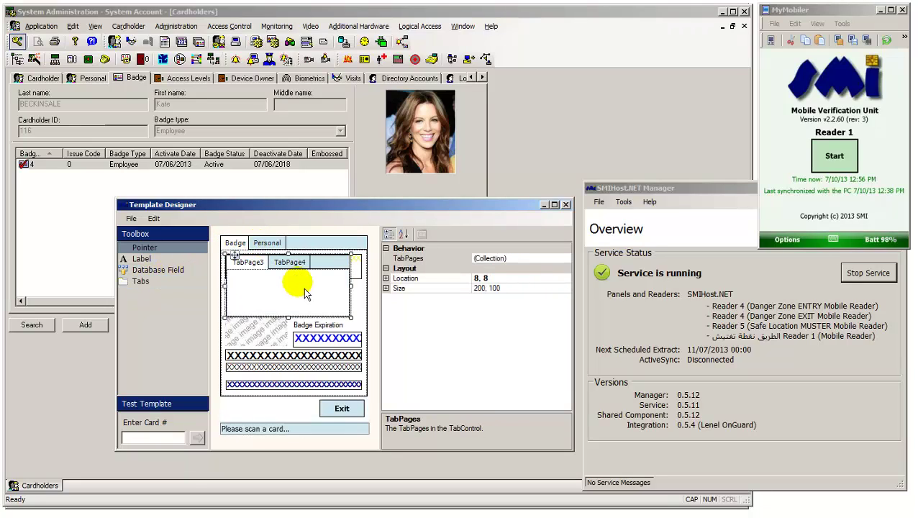
{"action": "key", "text": "Delete"}
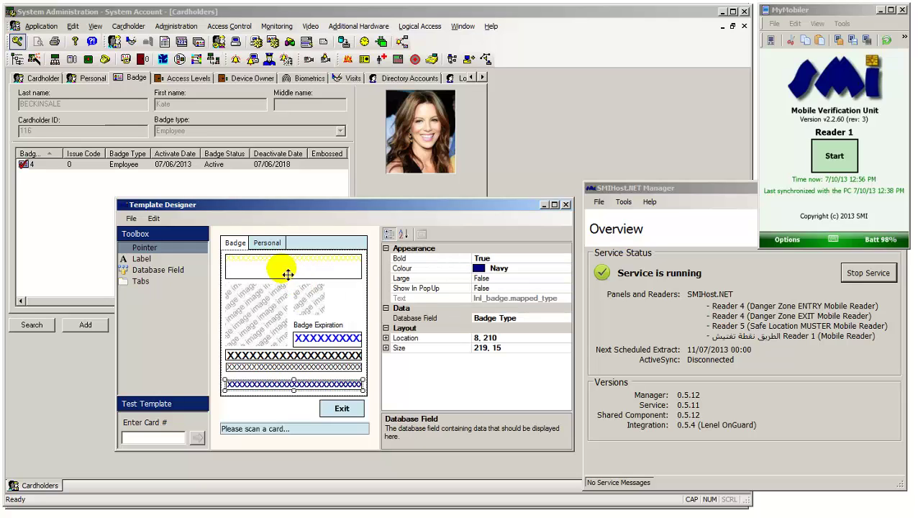
{"action": "left_click", "coordinate": [281, 246]}
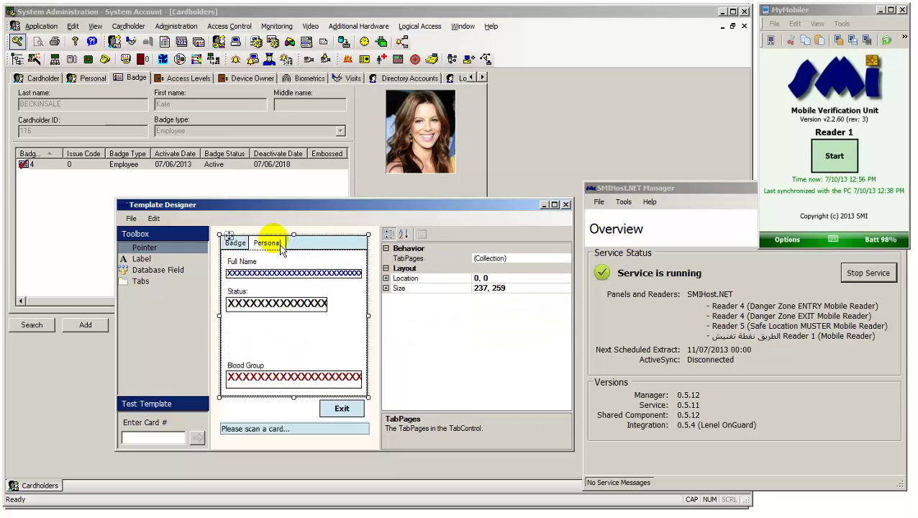
- Add a 196×55 database field on the Personal page bound to Cardholder Address with Red text
{"action": "left_click", "coordinate": [178, 275]}
{"action": "left_click_drag", "start_coordinate": [179, 281], "coordinate": [239, 333]}
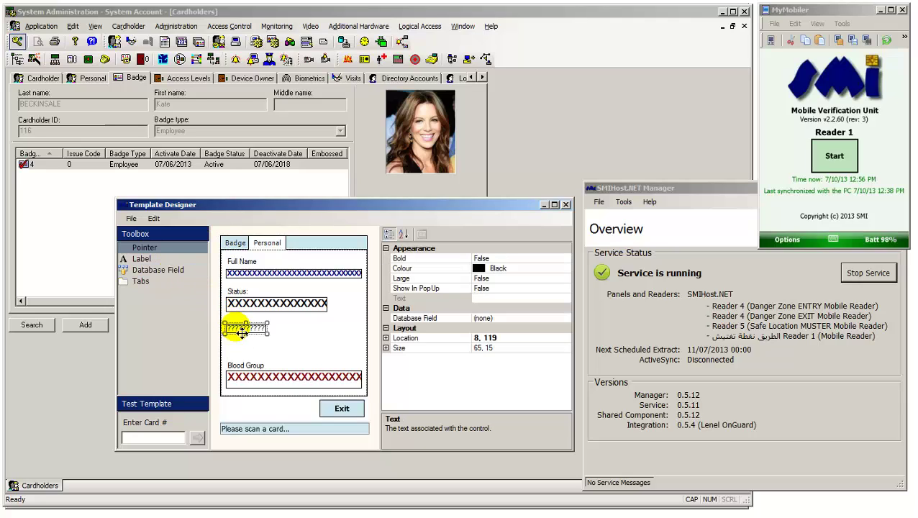
{"action": "left_click_drag", "start_coordinate": [268, 334], "coordinate": [349, 358]}
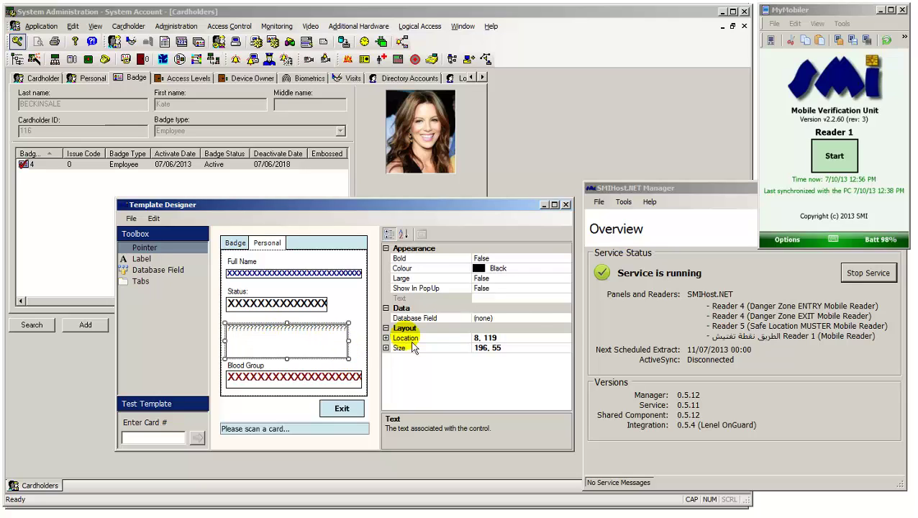
{"action": "left_click", "coordinate": [562, 318]}
{"action": "left_click", "coordinate": [566, 317]}
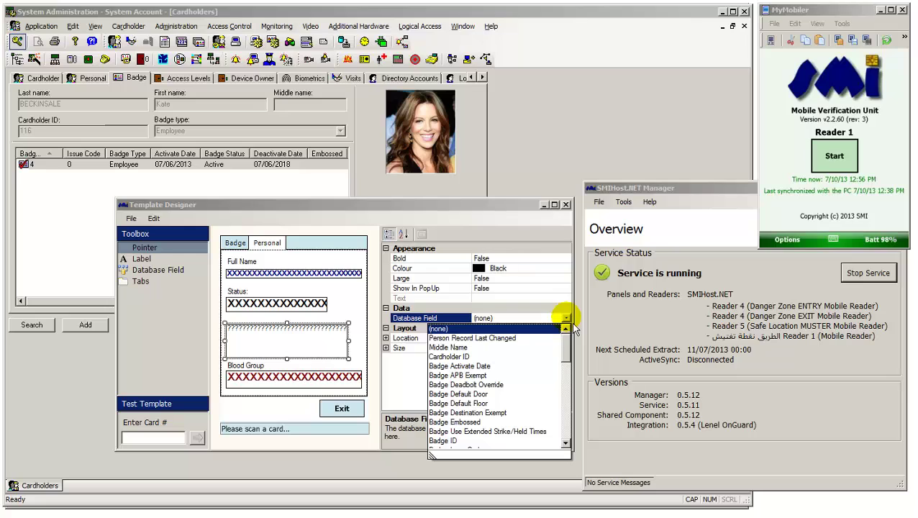
{"action": "left_click_drag", "start_coordinate": [568, 343], "coordinate": [577, 396]}
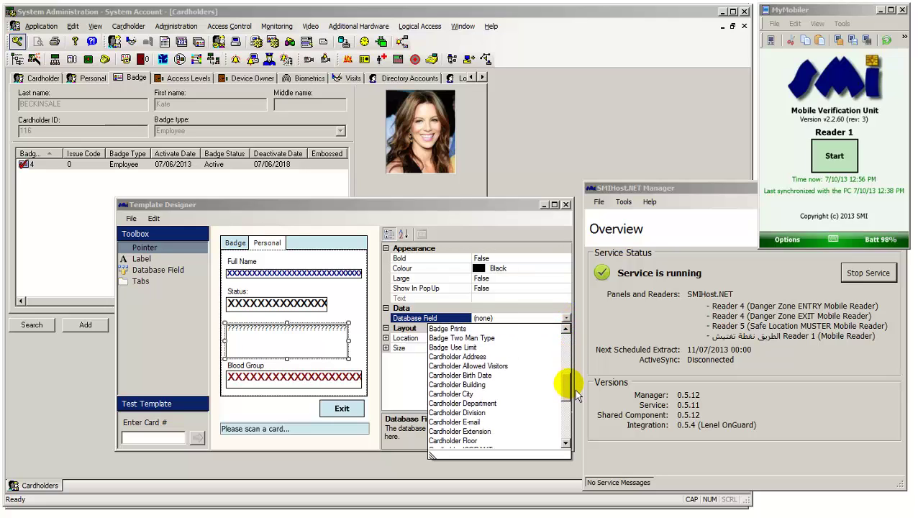
{"action": "left_click", "coordinate": [547, 356]}
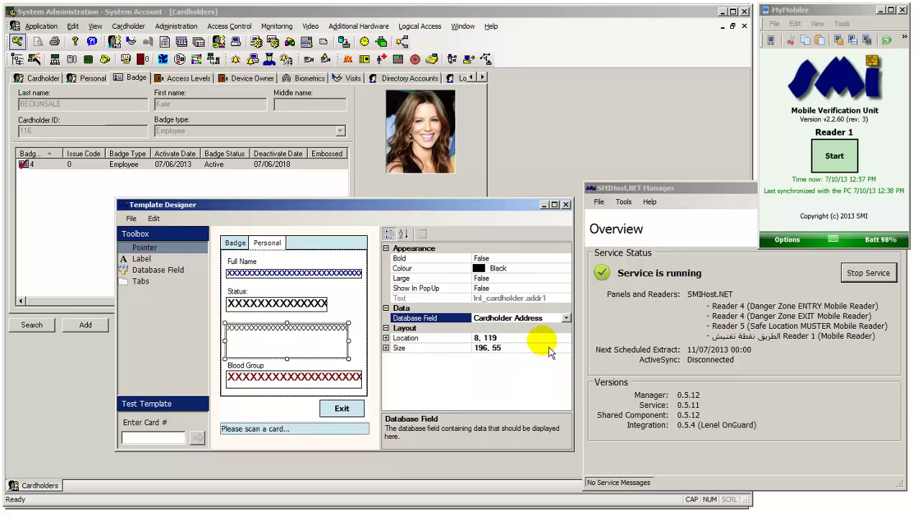
{"action": "left_click", "coordinate": [568, 269]}
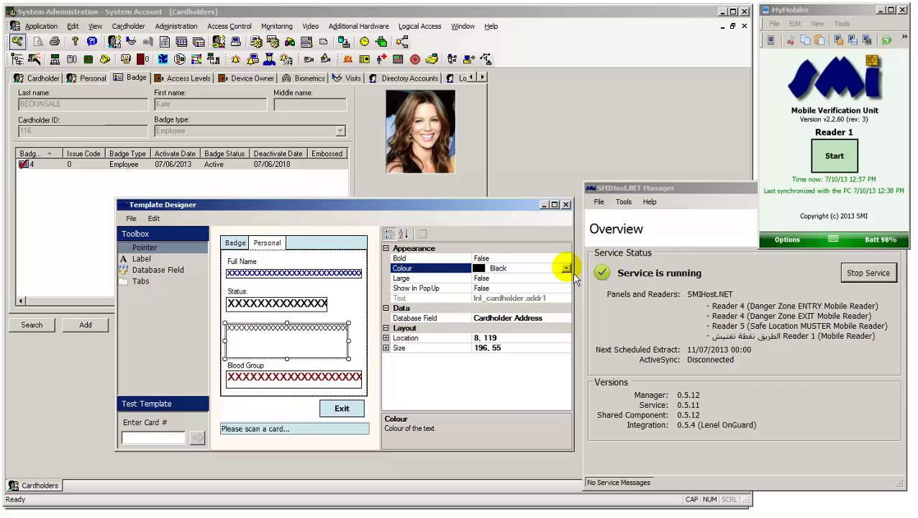
{"action": "left_click", "coordinate": [566, 268]}
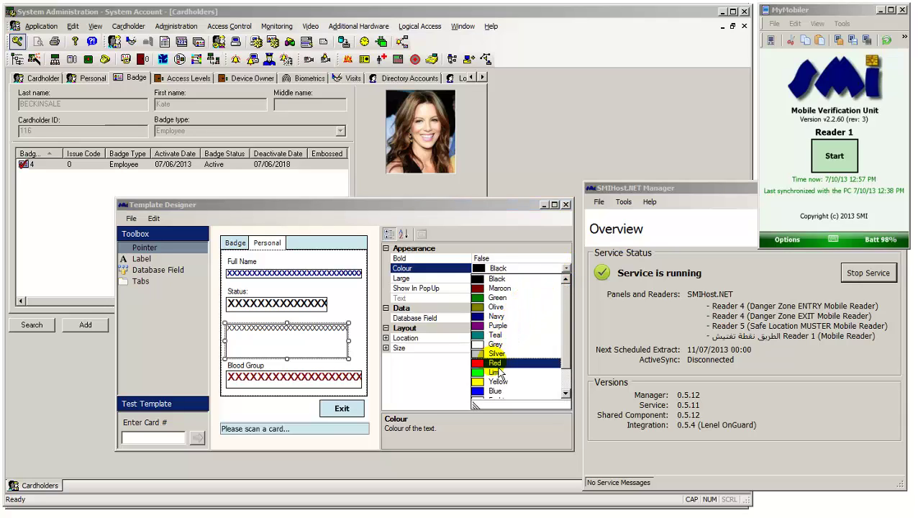
{"action": "left_click", "coordinate": [496, 363]}
- Test the template with card 4, then delete the address field from the Personal page
{"action": "left_click", "coordinate": [166, 438]}
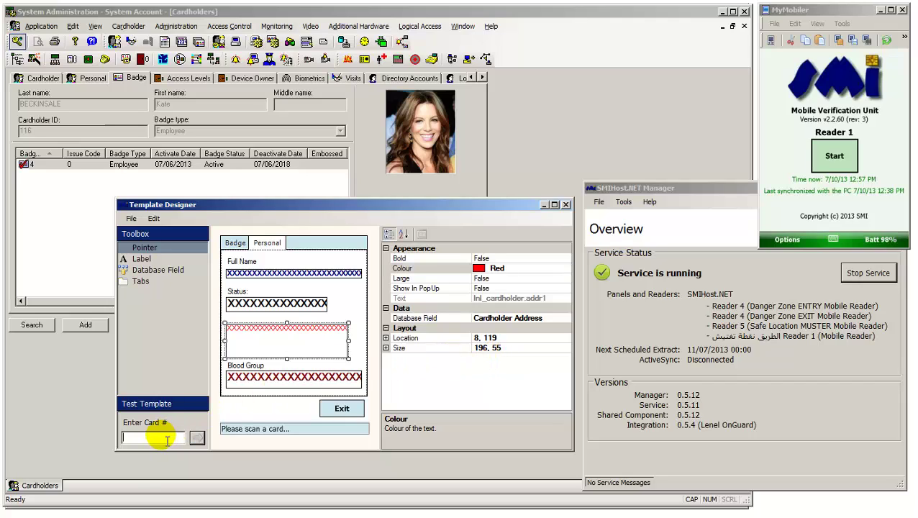
{"action": "type", "text": "4"}
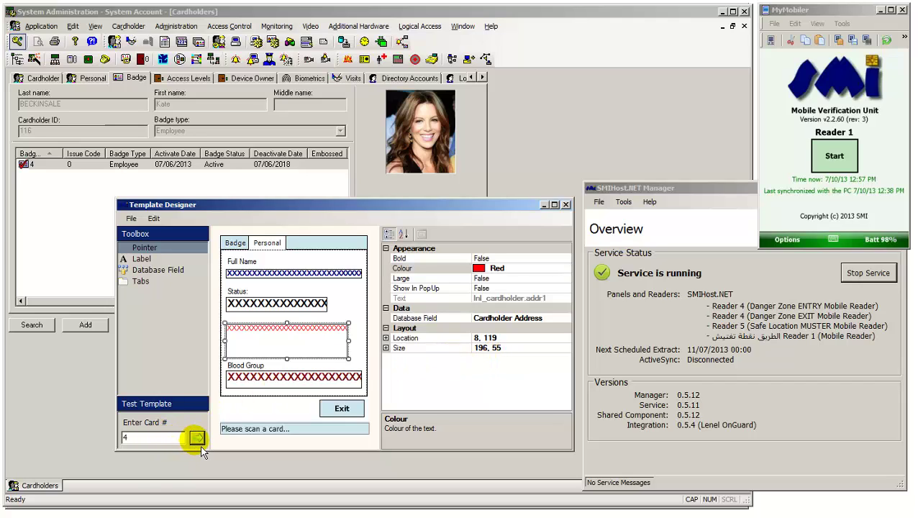
{"action": "left_click", "coordinate": [196, 438]}
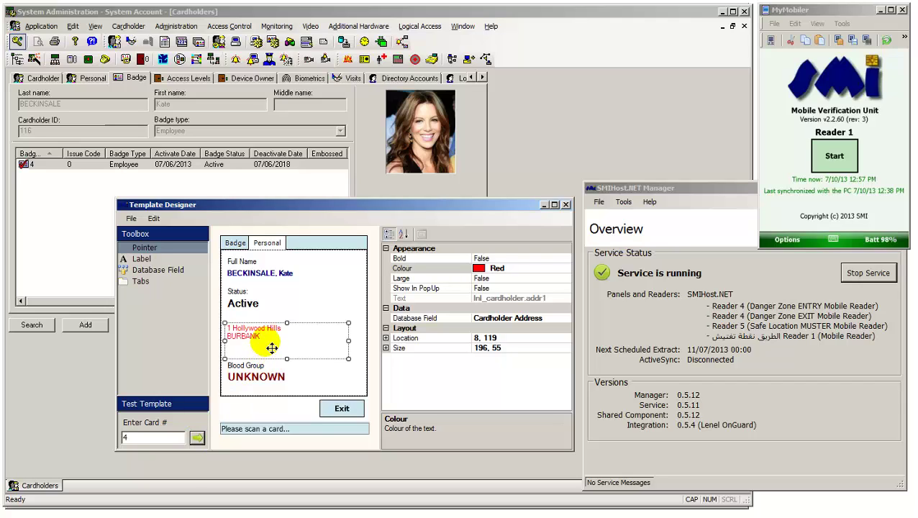
{"action": "left_click_drag", "start_coordinate": [272, 348], "coordinate": [272, 342]}
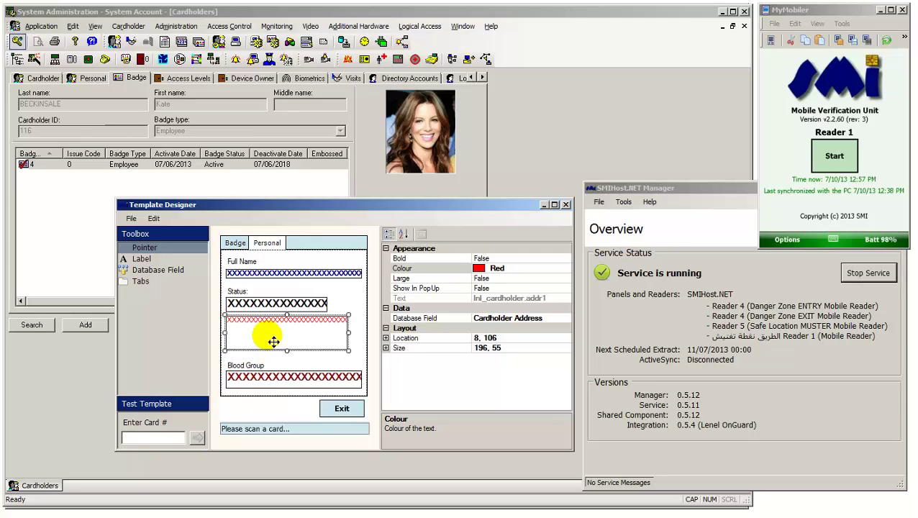
{"action": "key", "text": "Delete"}
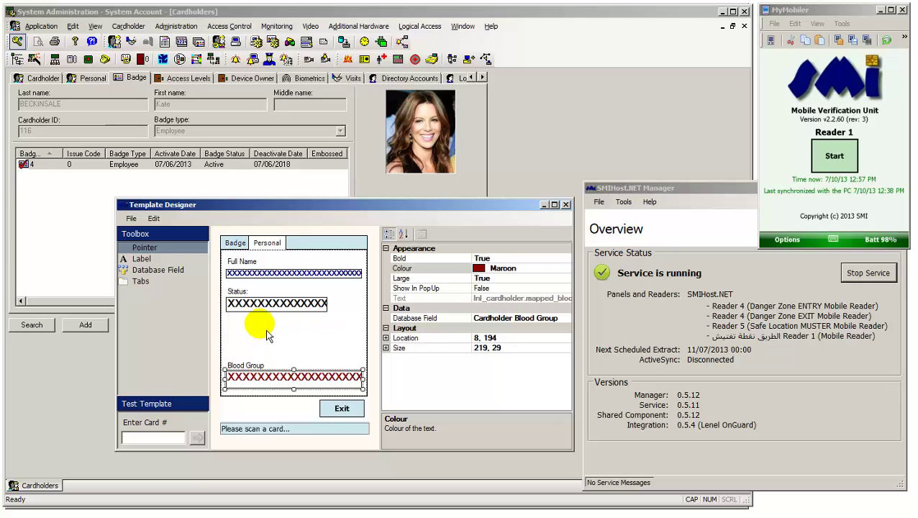
- Preview the Badge page with card 4, inspect the expiration label and photo, then close the designer
{"action": "left_click", "coordinate": [237, 243]}
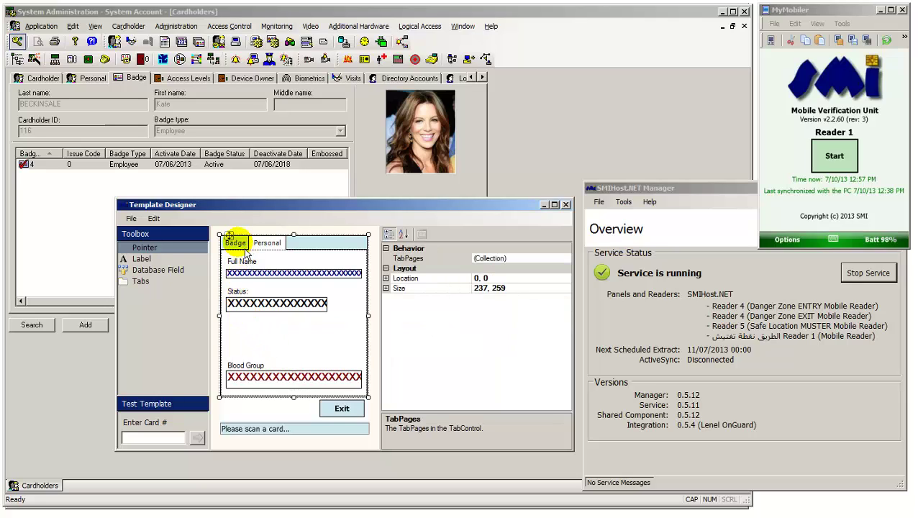
{"action": "left_click", "coordinate": [237, 242]}
{"action": "left_click", "coordinate": [155, 437]}
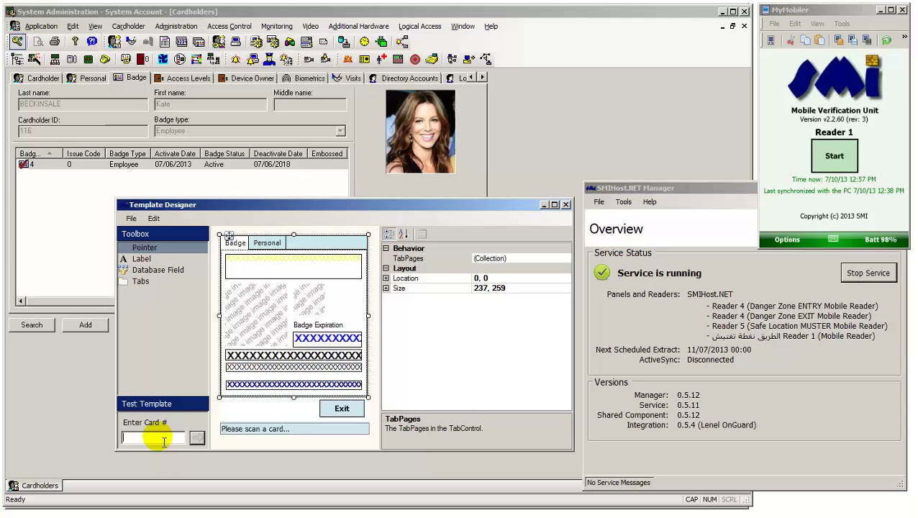
{"action": "type", "text": "4"}
{"action": "left_click", "coordinate": [196, 438]}
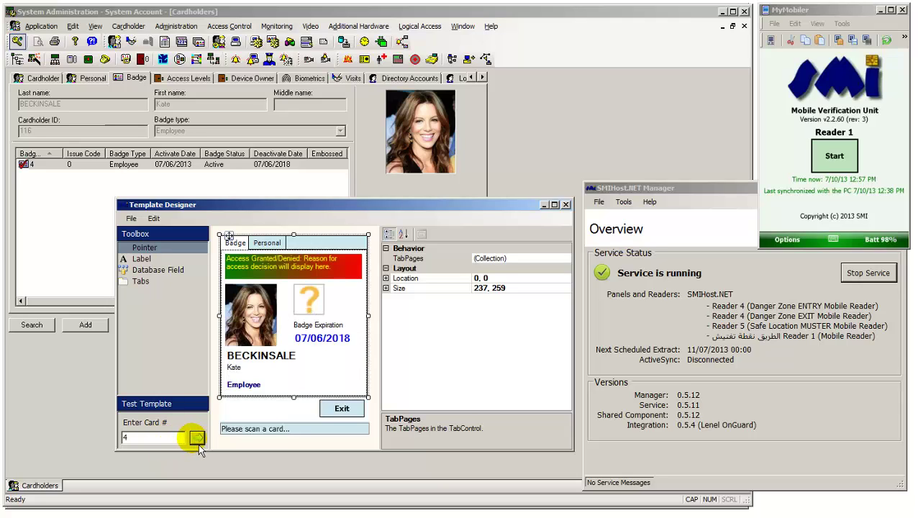
{"action": "left_click", "coordinate": [328, 331]}
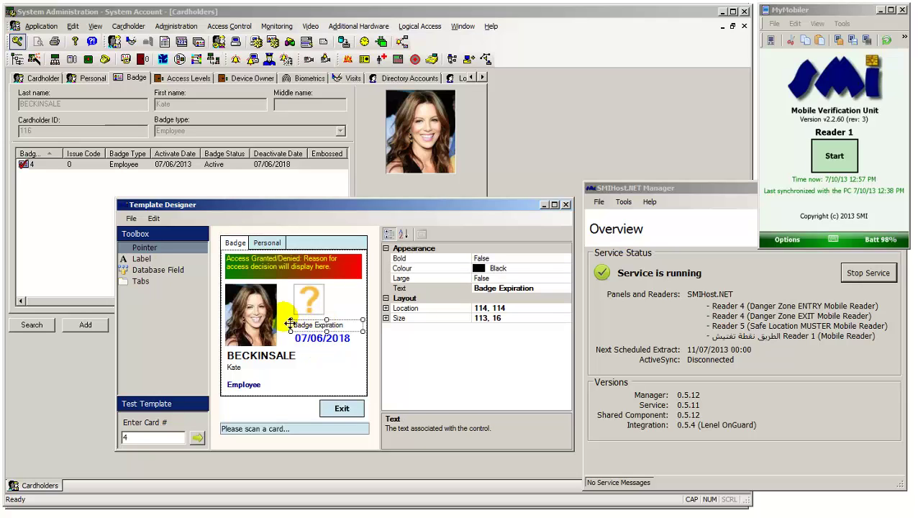
{"action": "left_click", "coordinate": [268, 317]}
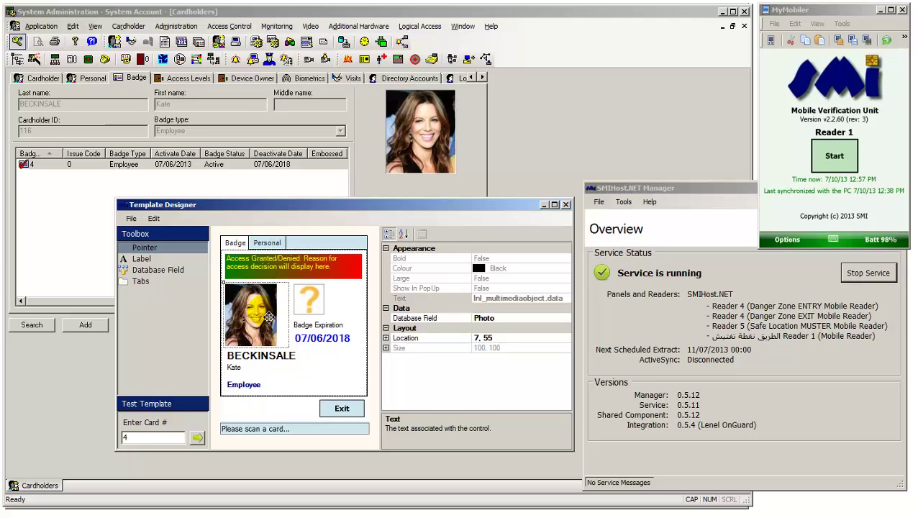
{"action": "left_click", "coordinate": [566, 205]}
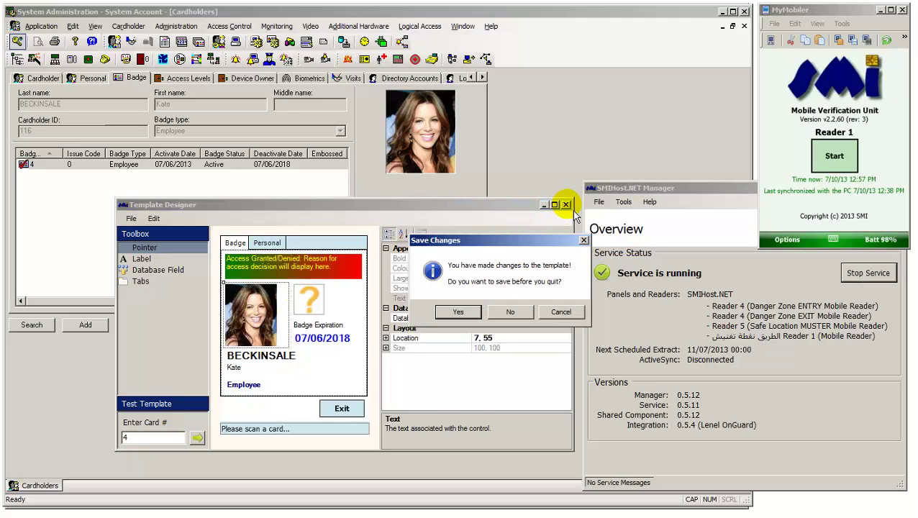
- Discard the template changes, close the Cardholders window, and minimize System Administration
{"action": "left_click", "coordinate": [511, 314]}
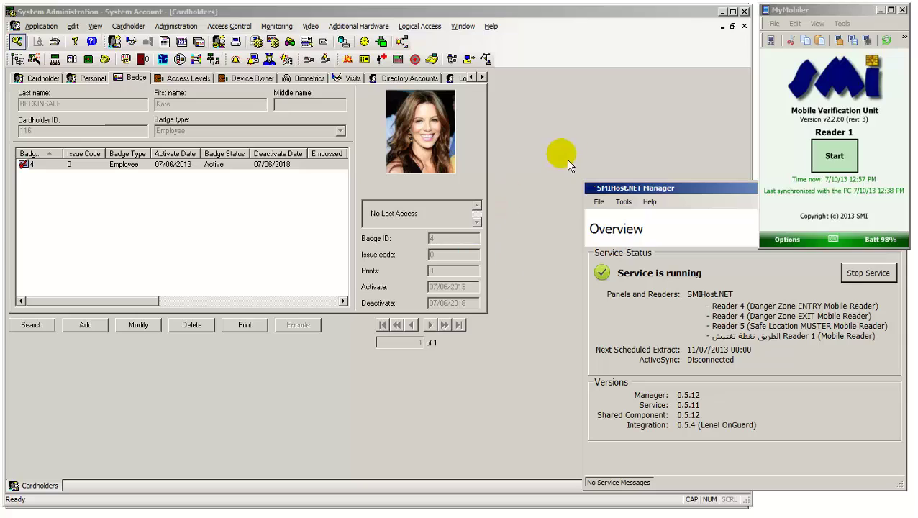
{"action": "left_click", "coordinate": [744, 25]}
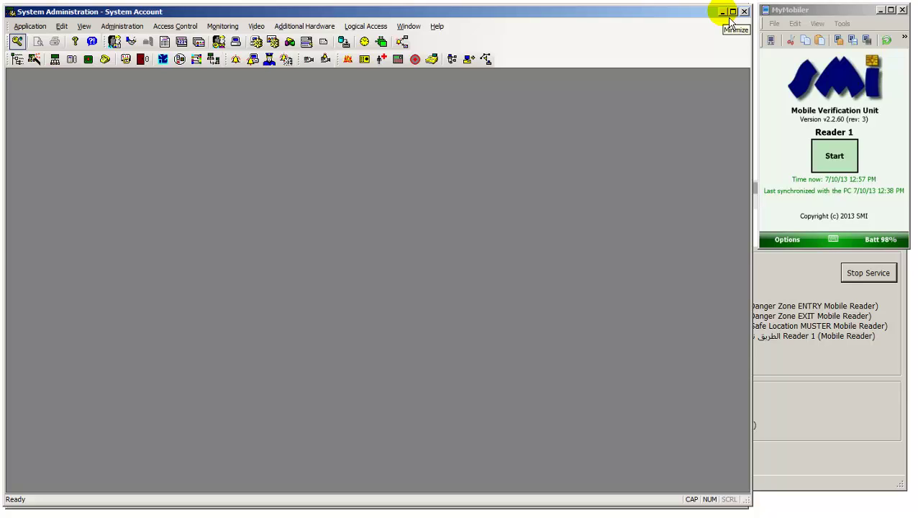
{"action": "left_click", "coordinate": [723, 12]}
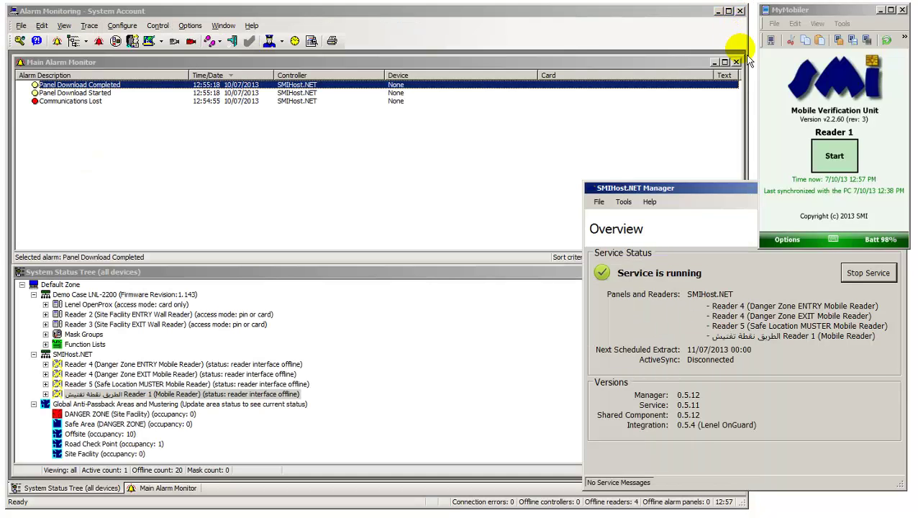
- Open the handheld's Options > Settings > General Settings, showing device ID Reader 1 with networking on
{"action": "left_click", "coordinate": [800, 246]}
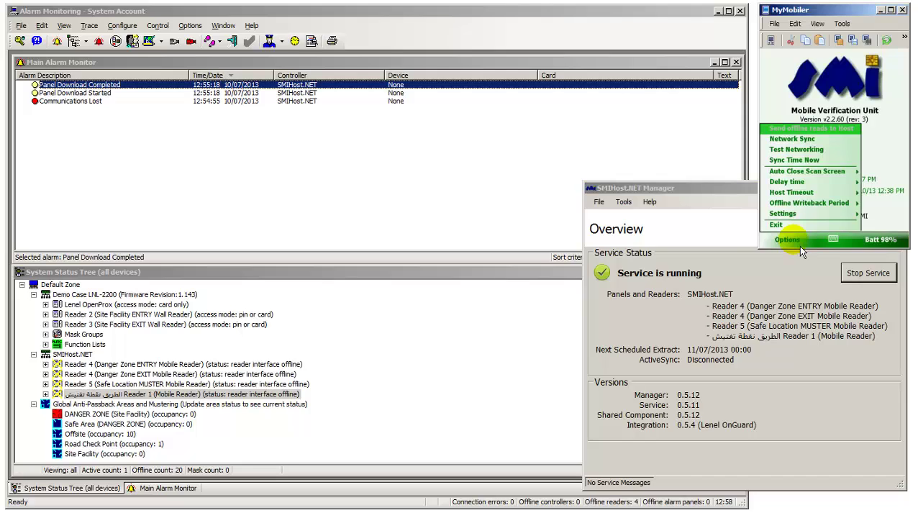
{"action": "left_click", "coordinate": [798, 245]}
{"action": "left_click", "coordinate": [798, 245]}
{"action": "left_click", "coordinate": [788, 214]}
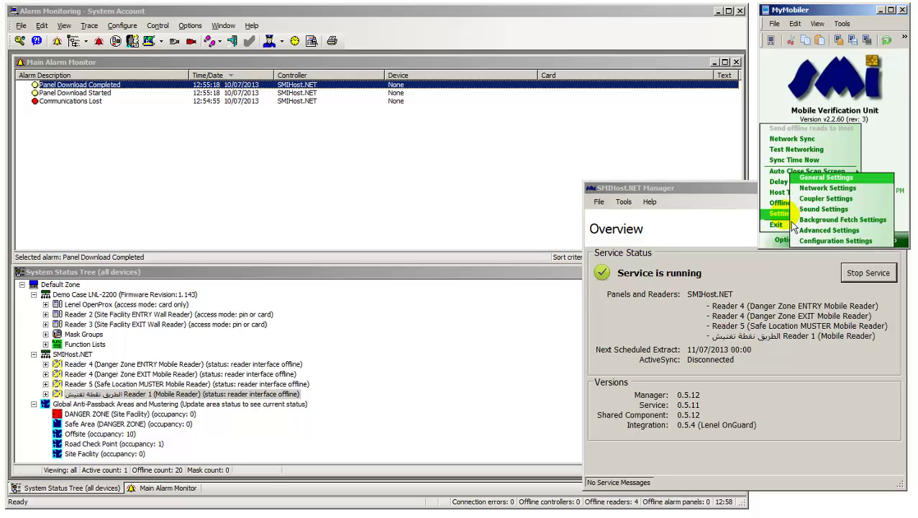
{"action": "left_click", "coordinate": [822, 181]}
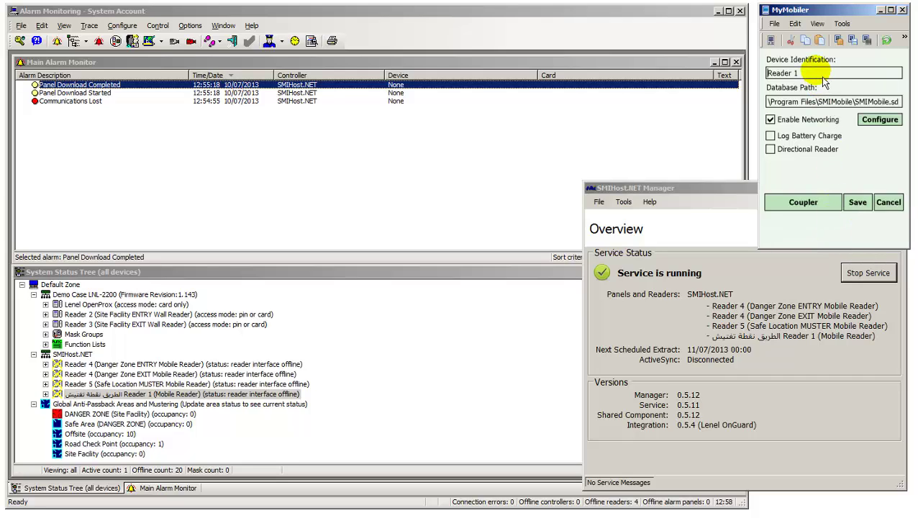
{"action": "left_click", "coordinate": [627, 203]}
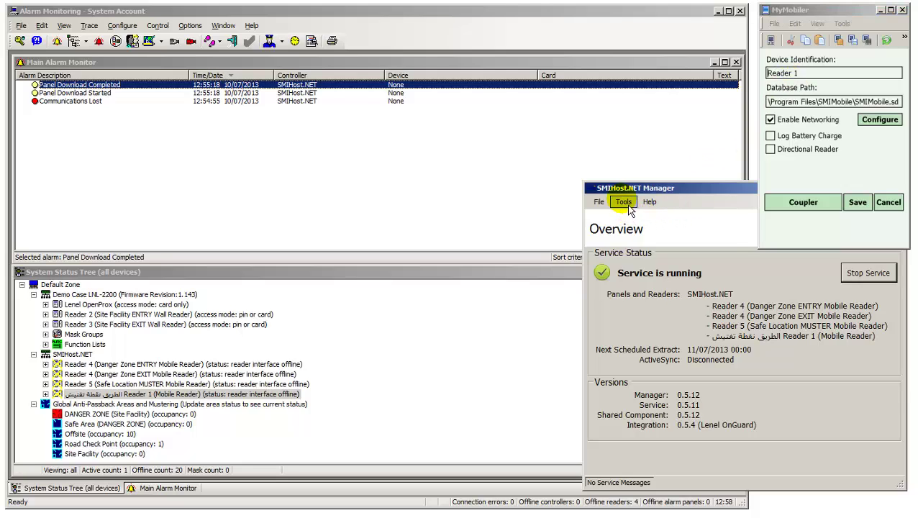
{"action": "left_click", "coordinate": [624, 203]}
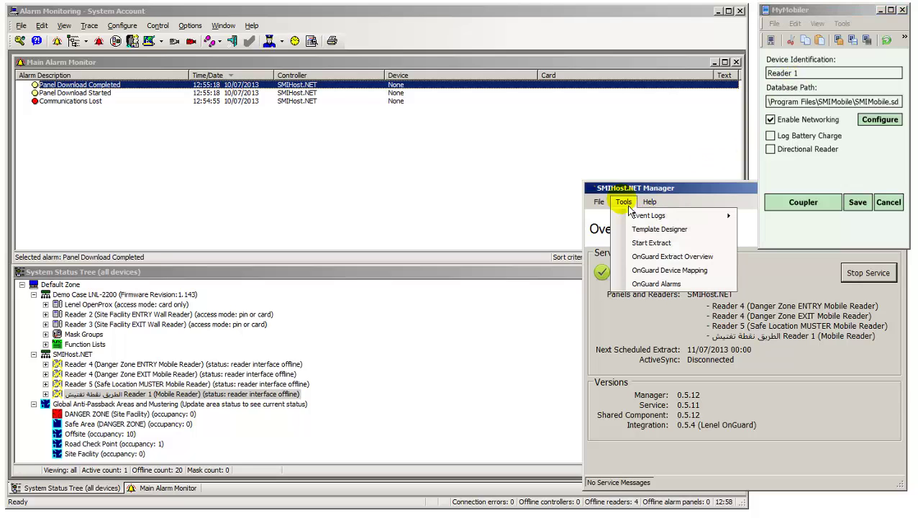
{"action": "left_click", "coordinate": [670, 272]}
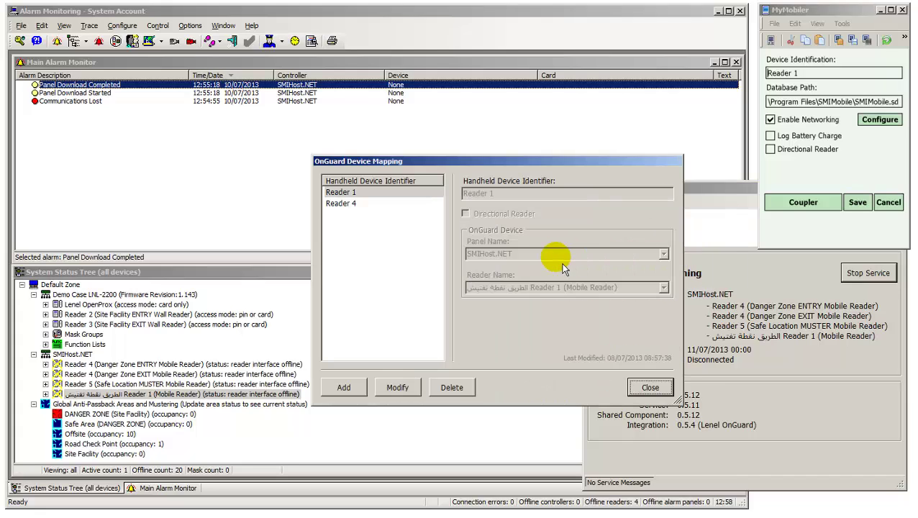
{"action": "left_click", "coordinate": [401, 193]}
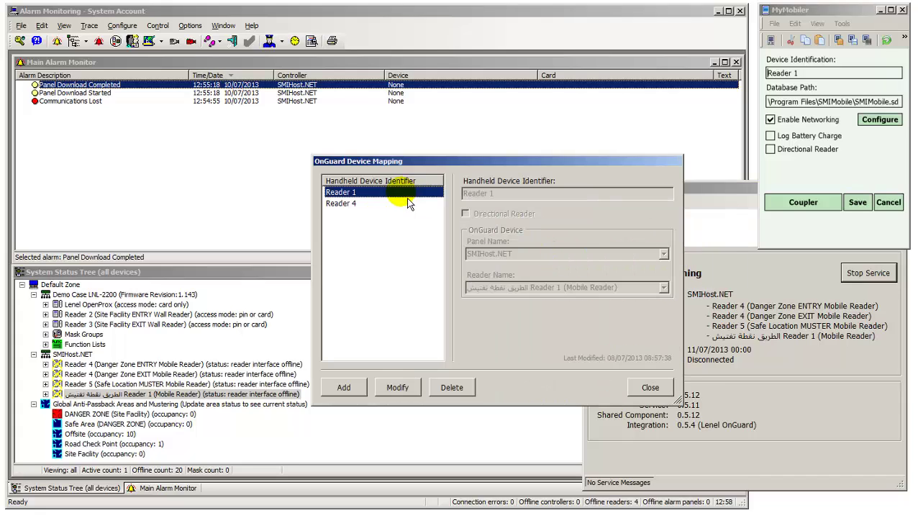
{"action": "left_click", "coordinate": [411, 397]}
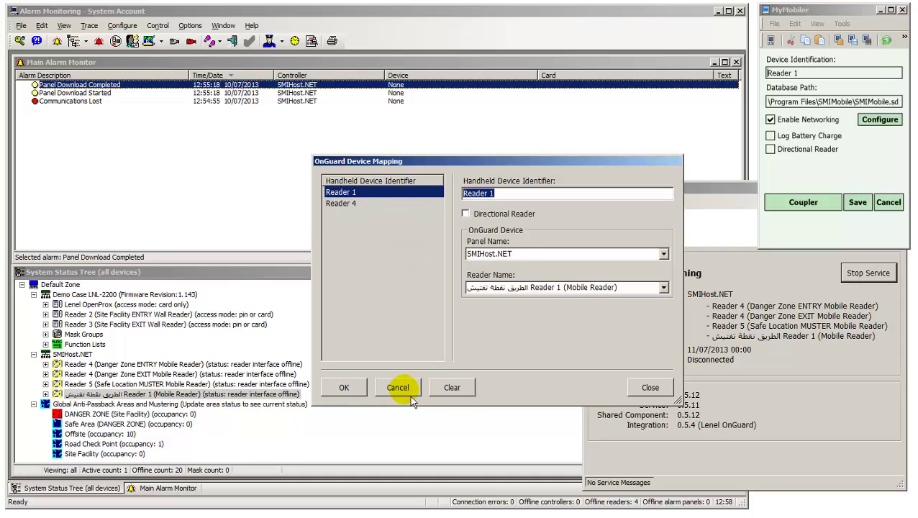
{"action": "key", "text": "Tab"}
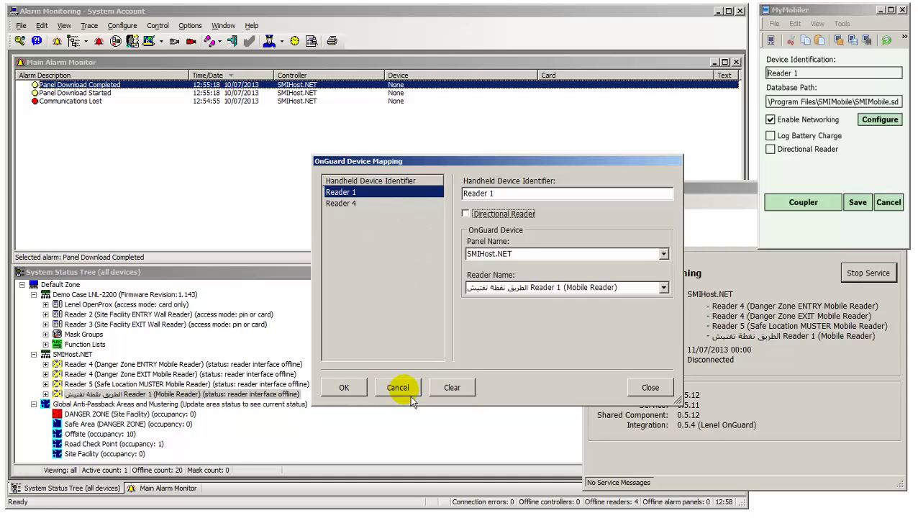
{"action": "key", "text": "Tab"}
{"action": "key", "text": "Tab"}
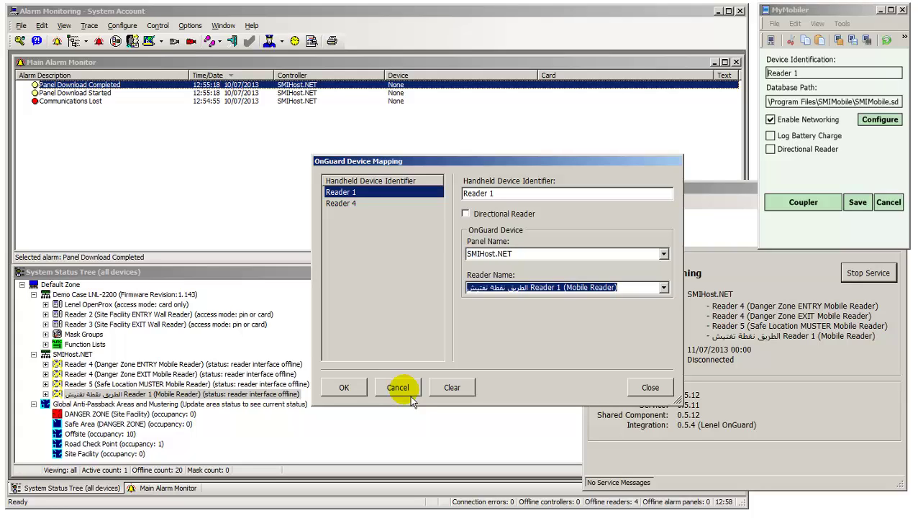
{"action": "left_click", "coordinate": [407, 393]}
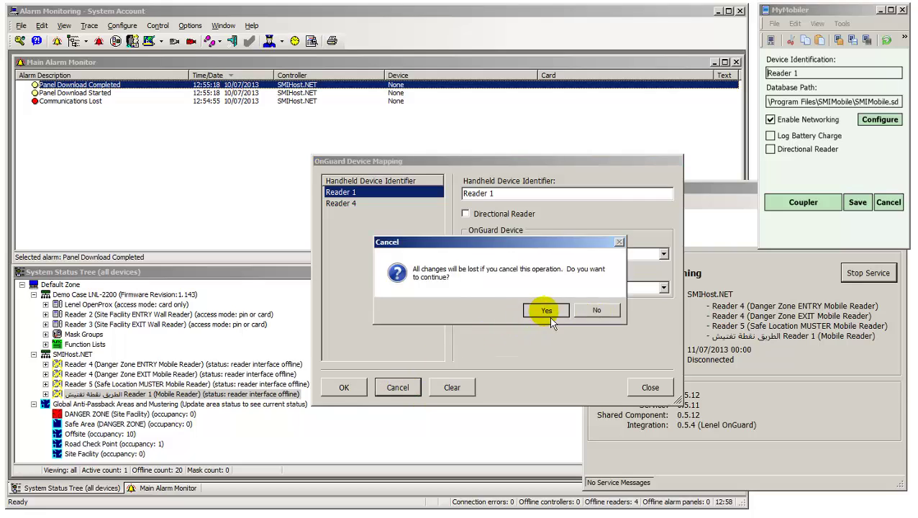
{"action": "left_click", "coordinate": [537, 309]}
{"action": "left_click", "coordinate": [353, 204]}
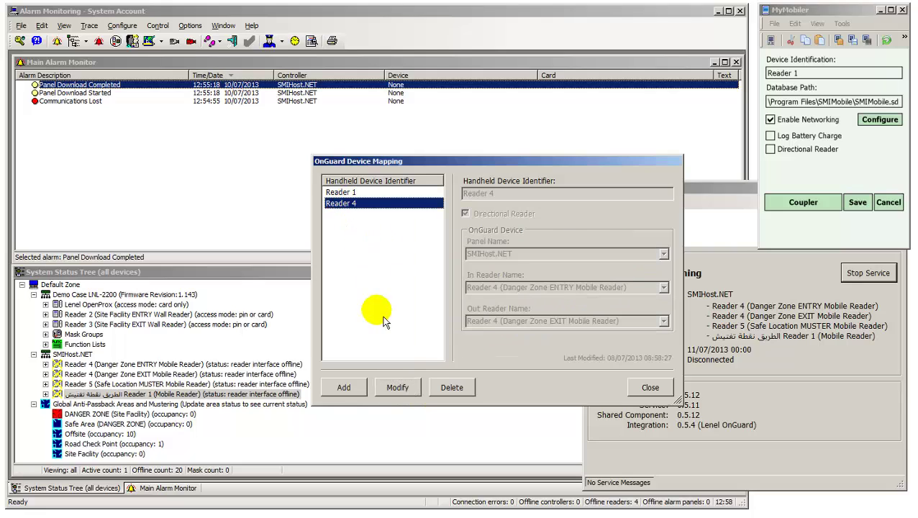
{"action": "left_click", "coordinate": [398, 388]}
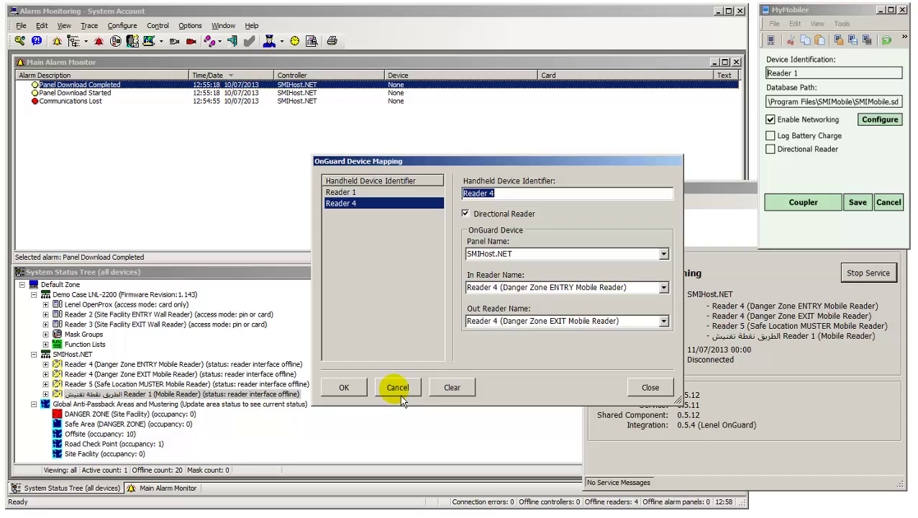
{"action": "left_click", "coordinate": [399, 396]}
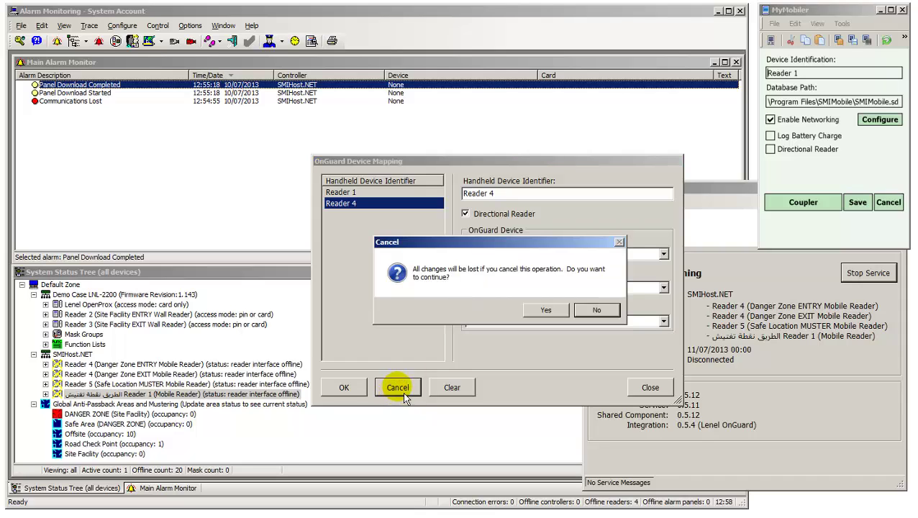
{"action": "left_click", "coordinate": [547, 311]}
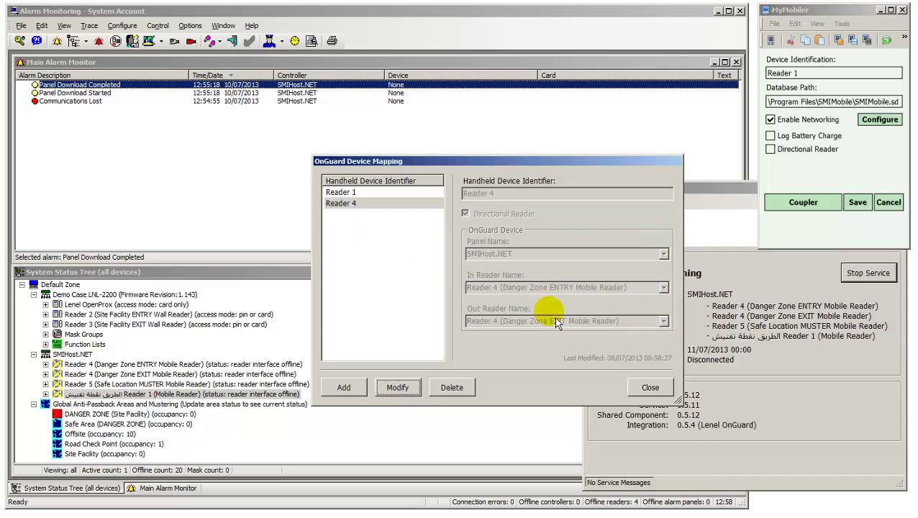
{"action": "left_click", "coordinate": [650, 389]}
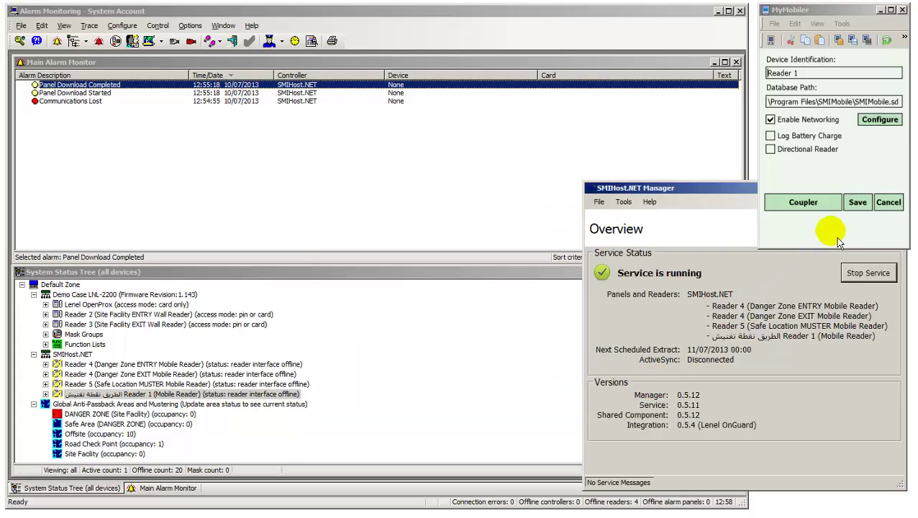
- Cancel the handheld settings, then run Options > Network Sync with Sync Now
{"action": "left_click", "coordinate": [894, 211]}
{"action": "left_click", "coordinate": [892, 209]}
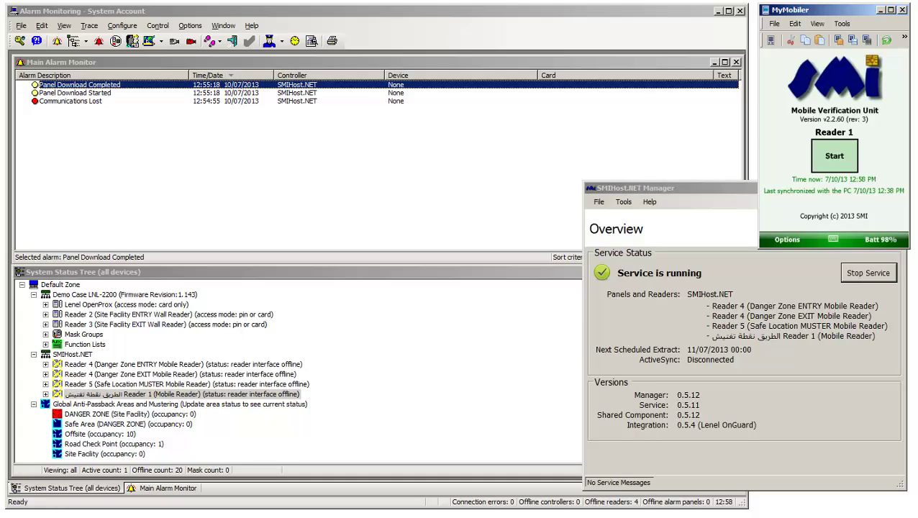
{"action": "left_click", "coordinate": [797, 245]}
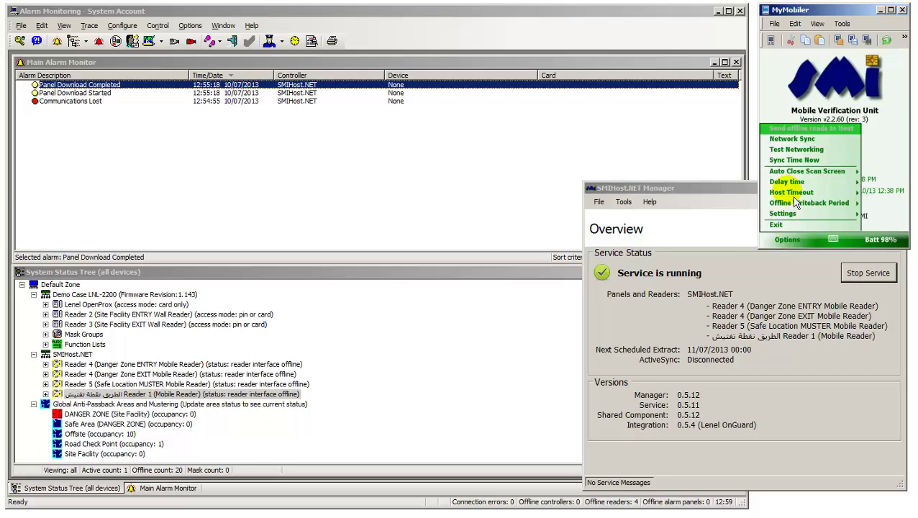
{"action": "left_click", "coordinate": [794, 144]}
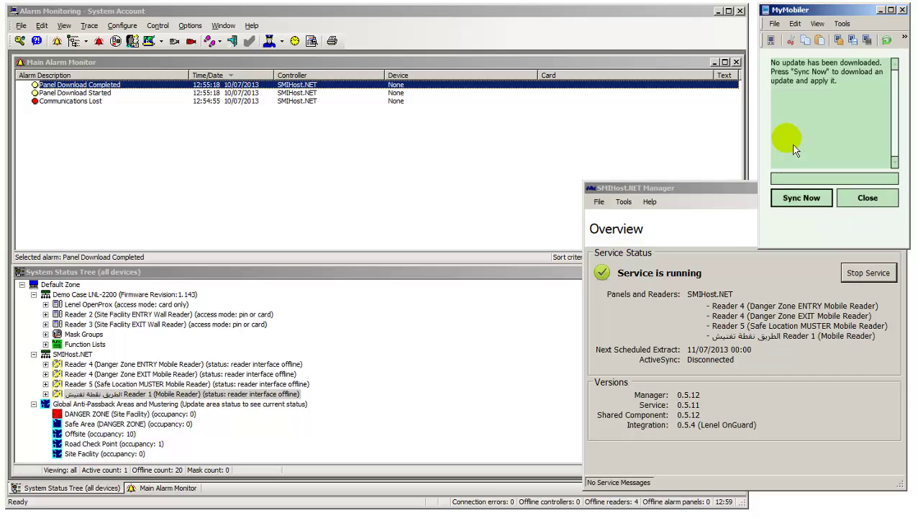
{"action": "left_click", "coordinate": [818, 205]}
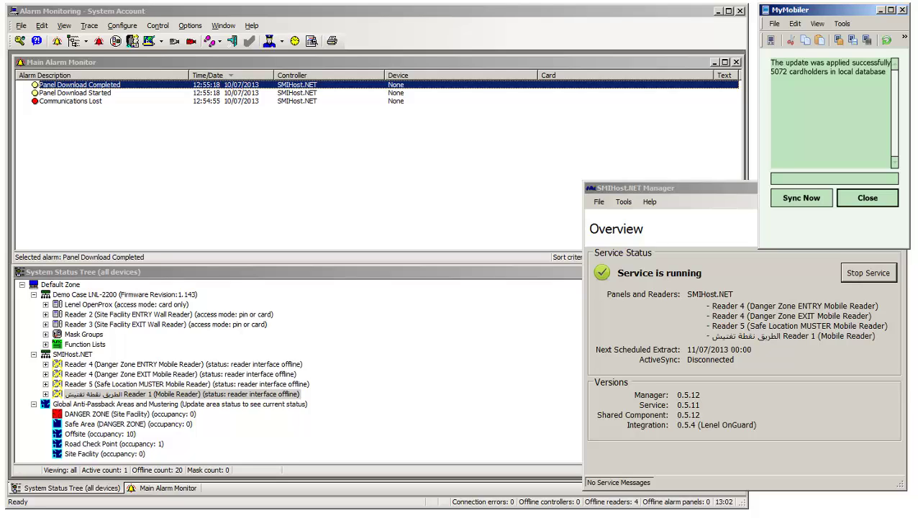
- Close the sync results, start card scanning, and confirm Reader 1's Reader Offline Restored alarm
{"action": "left_click", "coordinate": [889, 205]}
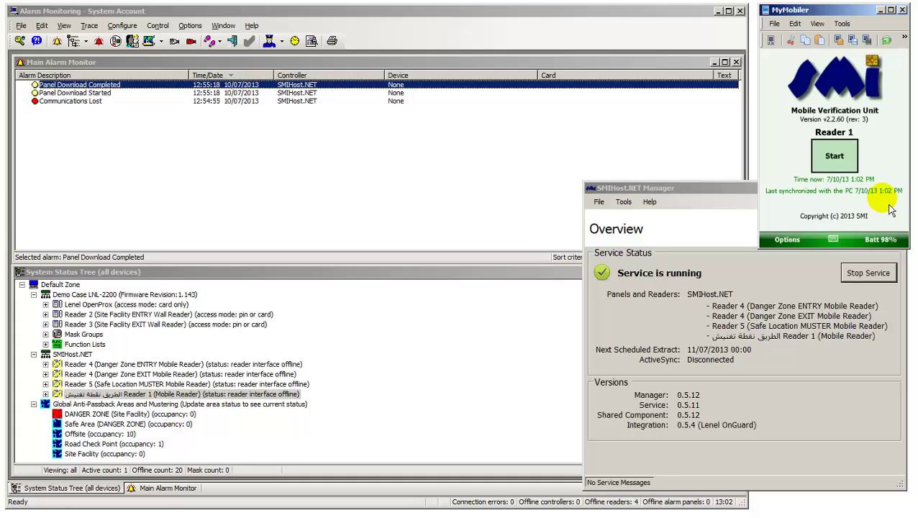
{"action": "left_click", "coordinate": [835, 156]}
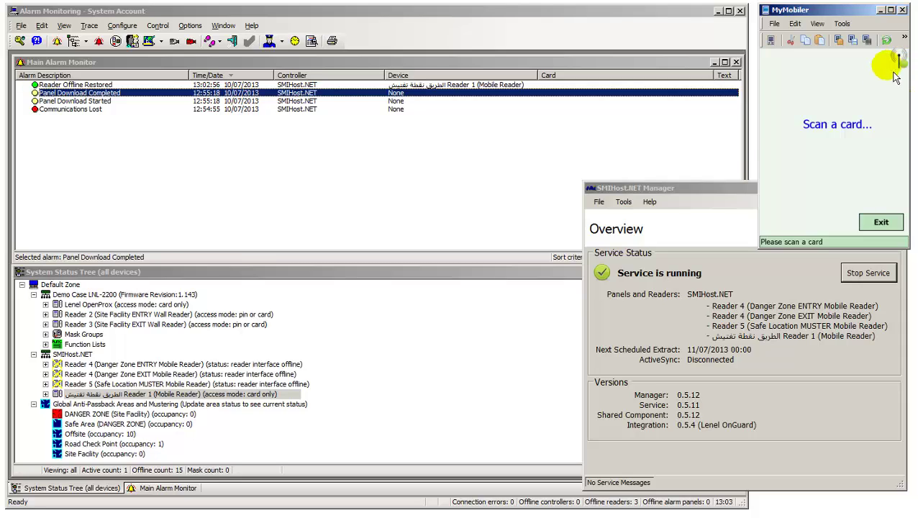
{"action": "left_click", "coordinate": [263, 396]}
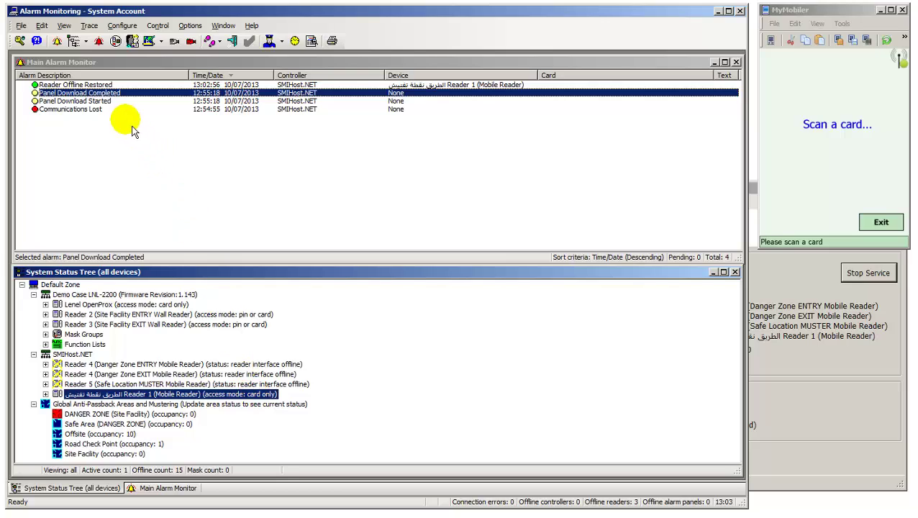
{"action": "left_click", "coordinate": [109, 84]}
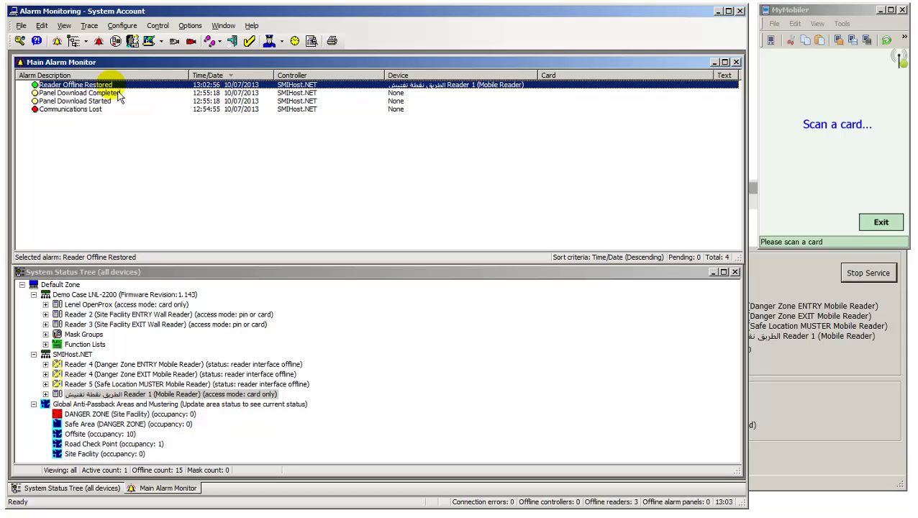
- Exit scanning on the handheld and check Reader 1's new Reader Offline alarm
{"action": "left_click", "coordinate": [875, 228]}
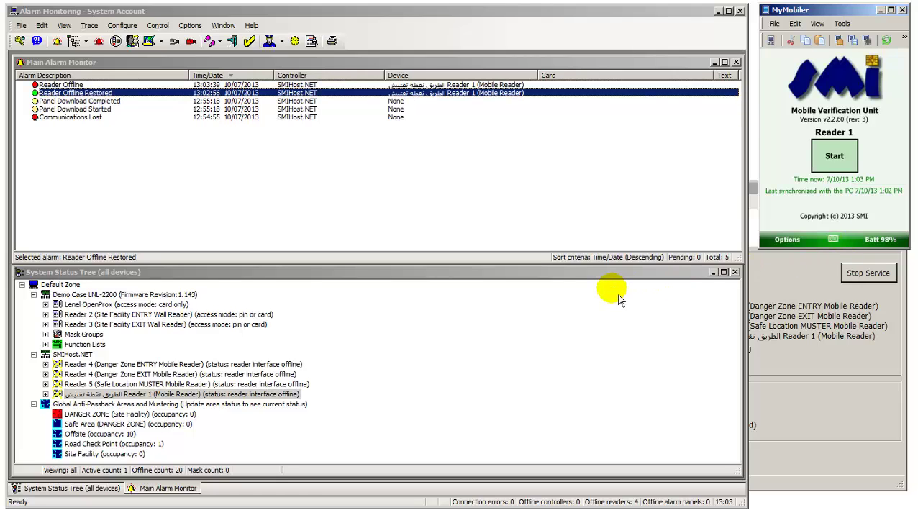
{"action": "left_click", "coordinate": [275, 396]}
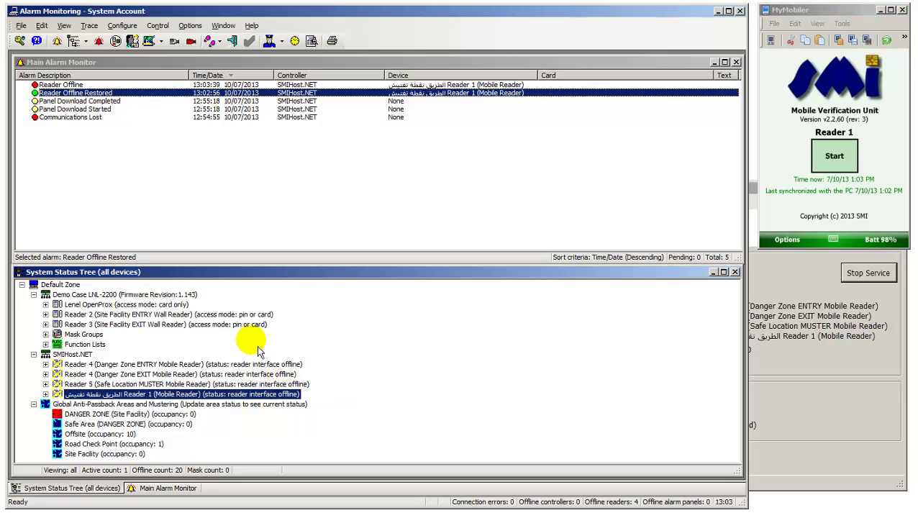
{"action": "left_click", "coordinate": [220, 85]}
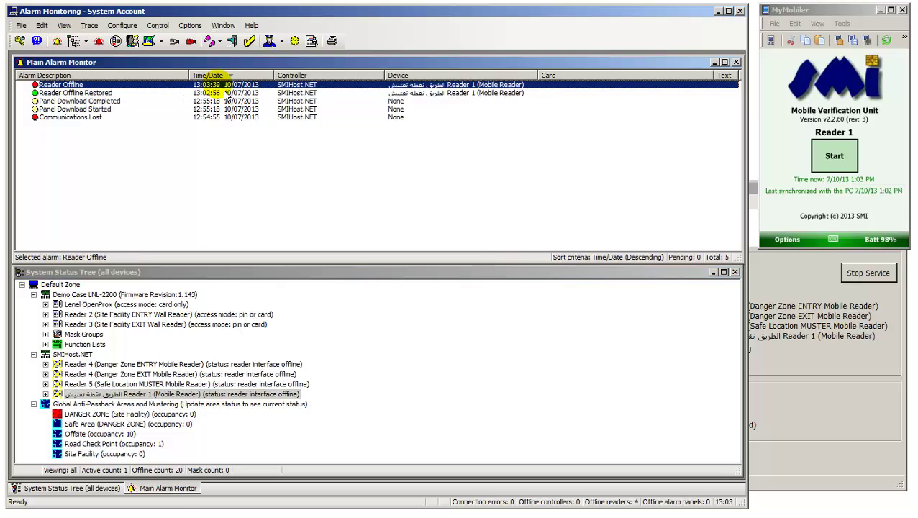